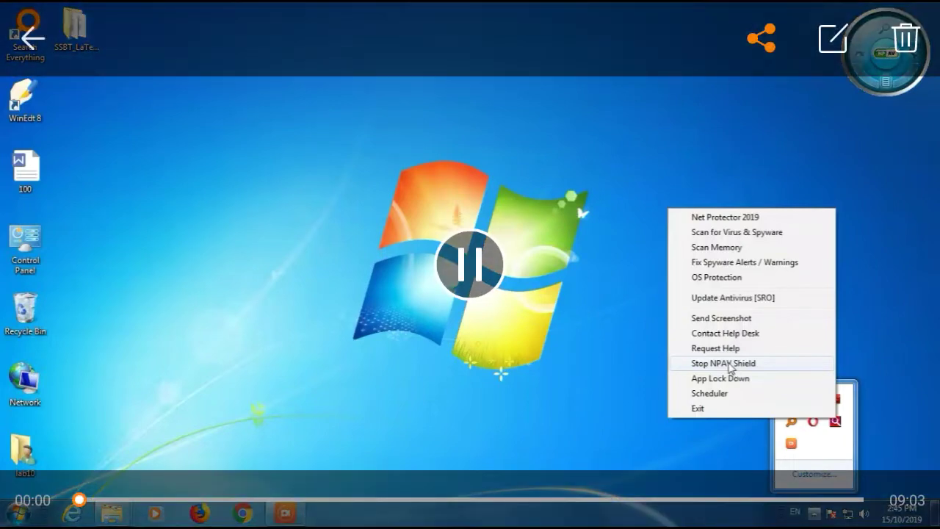
# Stop the NPAV Shield and confirm disabling NPAV antivirus protection
pyautogui.click(723, 362)
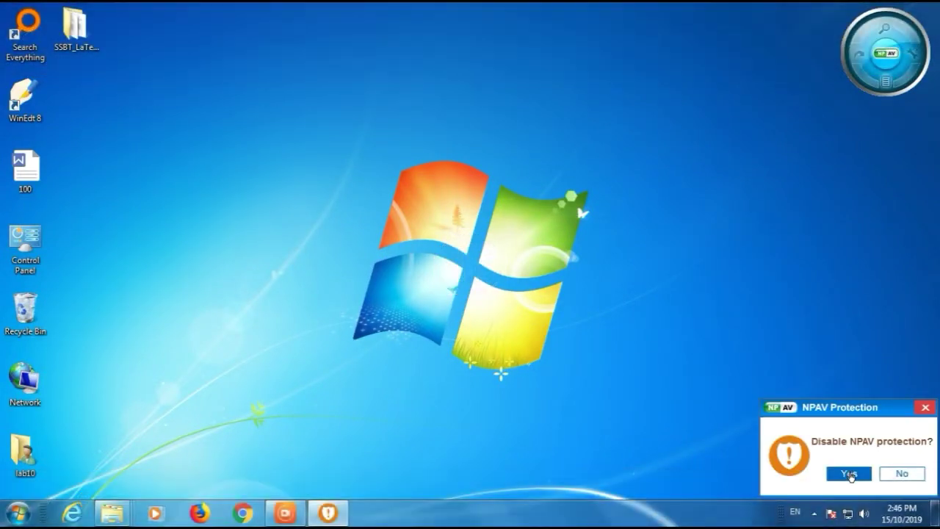
pyautogui.click(848, 474)
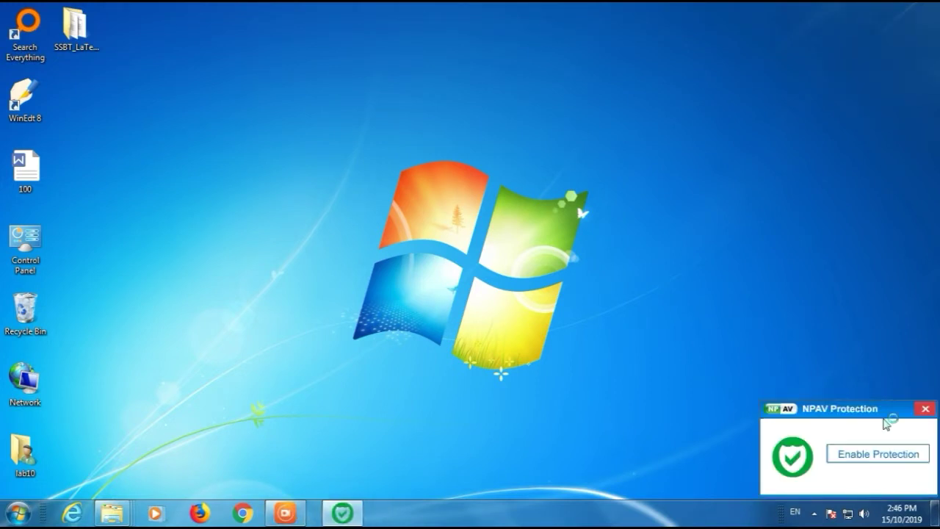
# Set Windows Firewall to off for home or work networks, and close the NPAV Protection notice and the firewall window
pyautogui.click(18, 512)
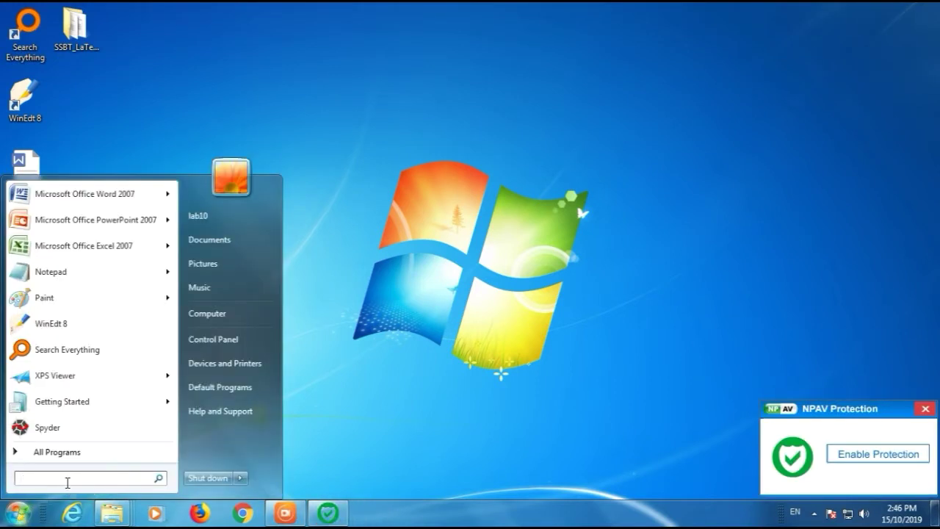
pyautogui.write('f')
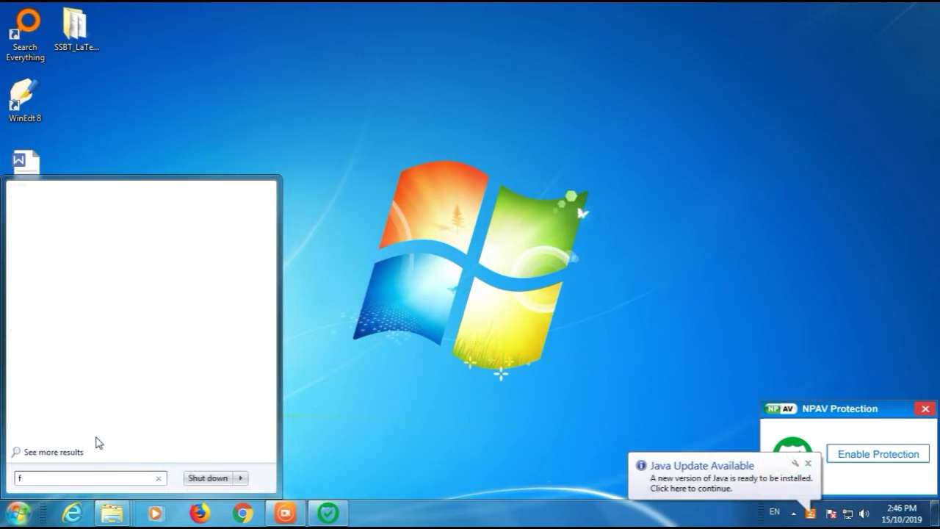
pyautogui.write('ire')
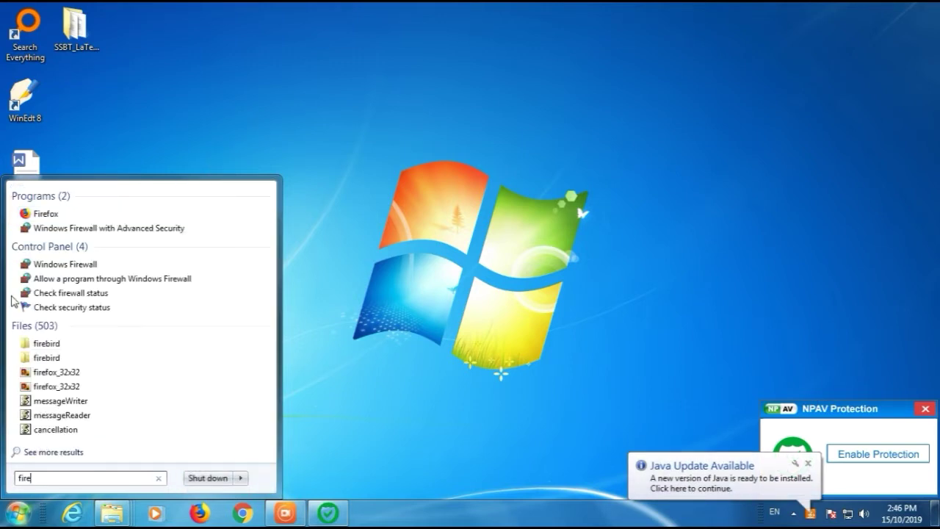
pyautogui.click(68, 262)
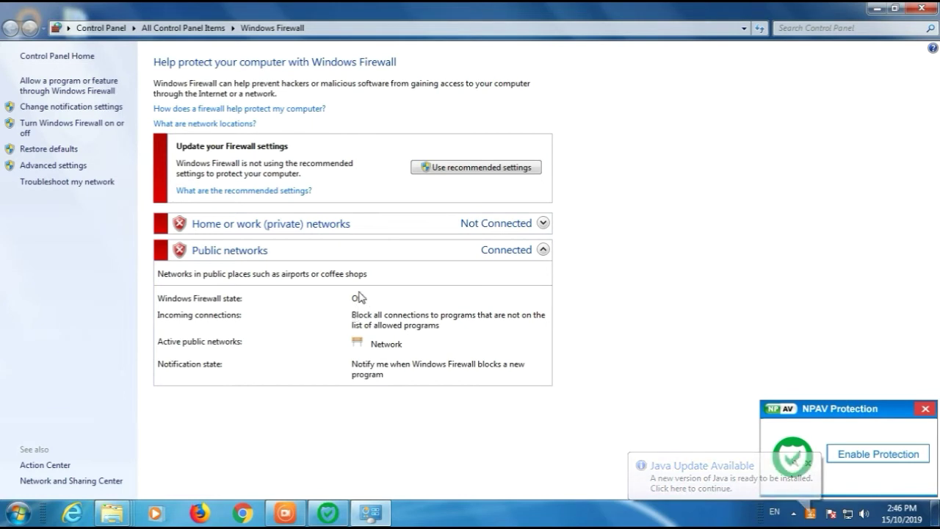
pyautogui.click(77, 126)
pyautogui.click(311, 121)
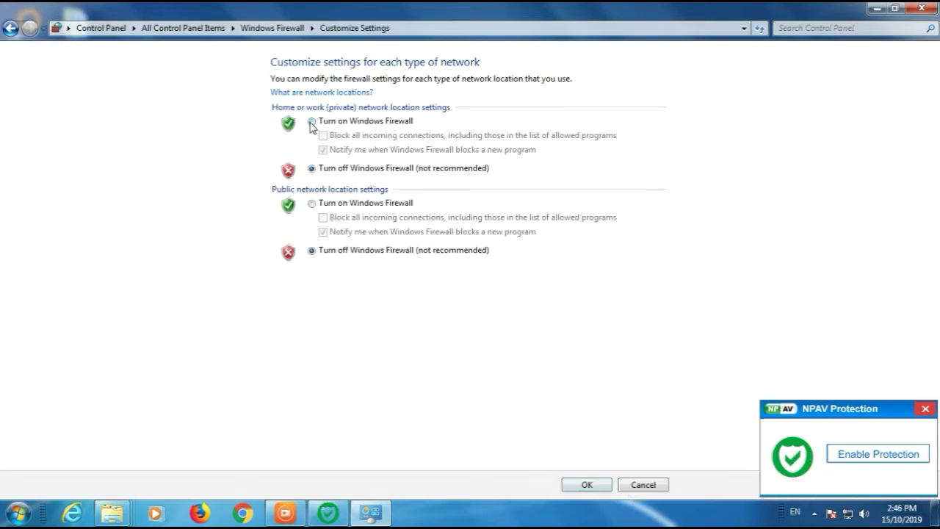
pyautogui.click(312, 168)
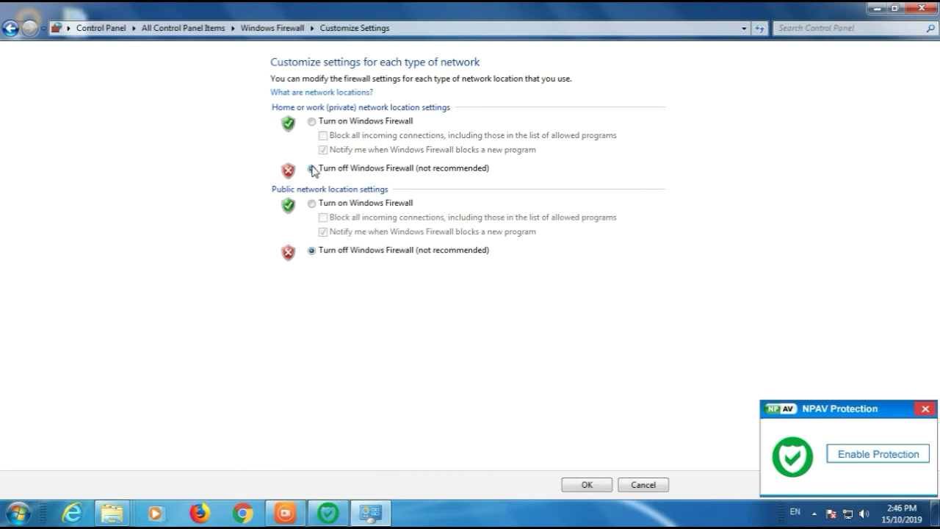
pyautogui.click(603, 485)
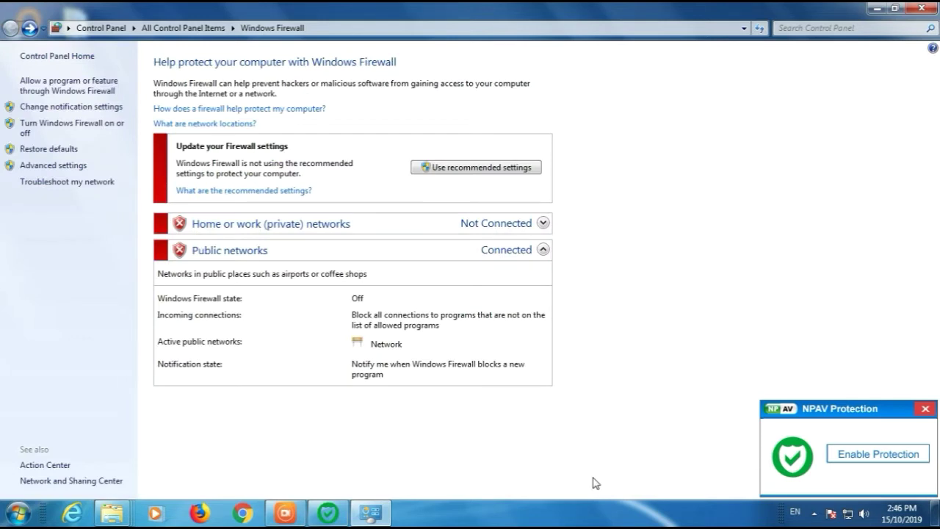
pyautogui.click(925, 409)
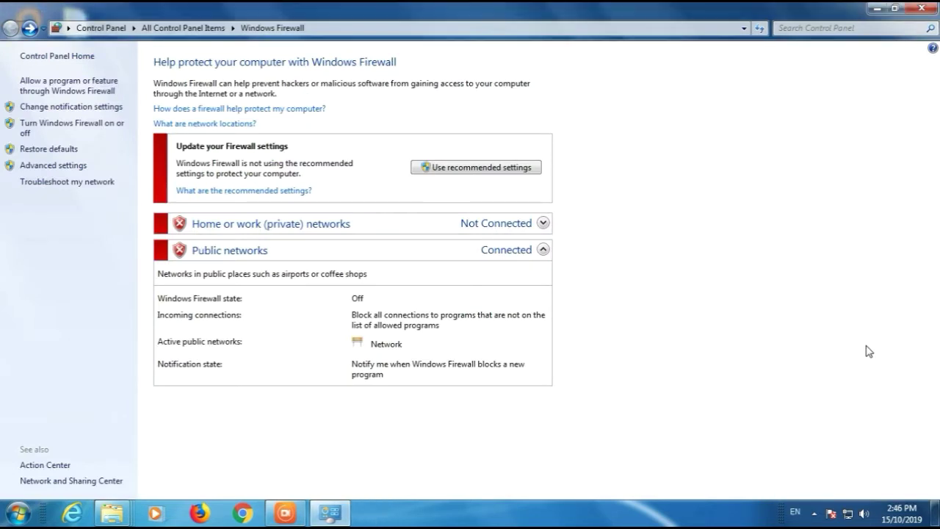
pyautogui.click(923, 9)
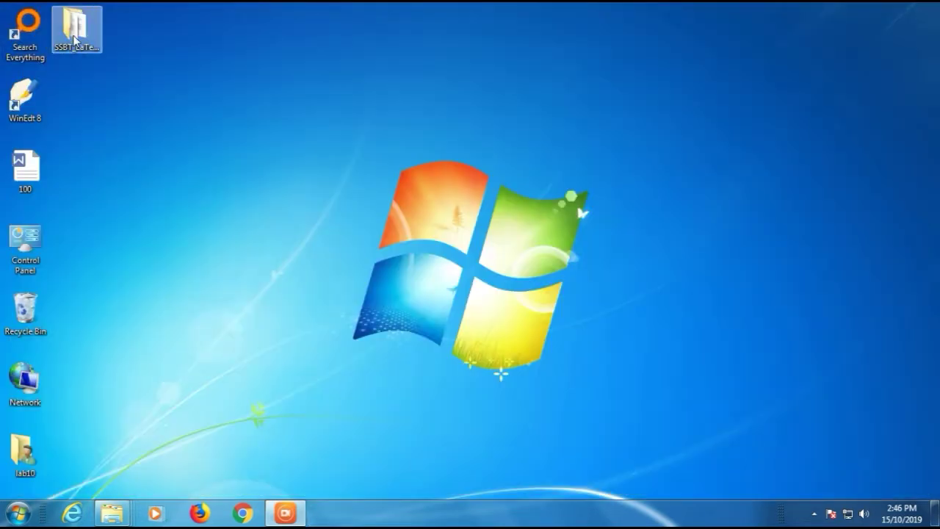
# Open the Softwares folder inside the SSBT_LaTeX_CD desktop folder in a maximized window
pyautogui.click(76, 38)
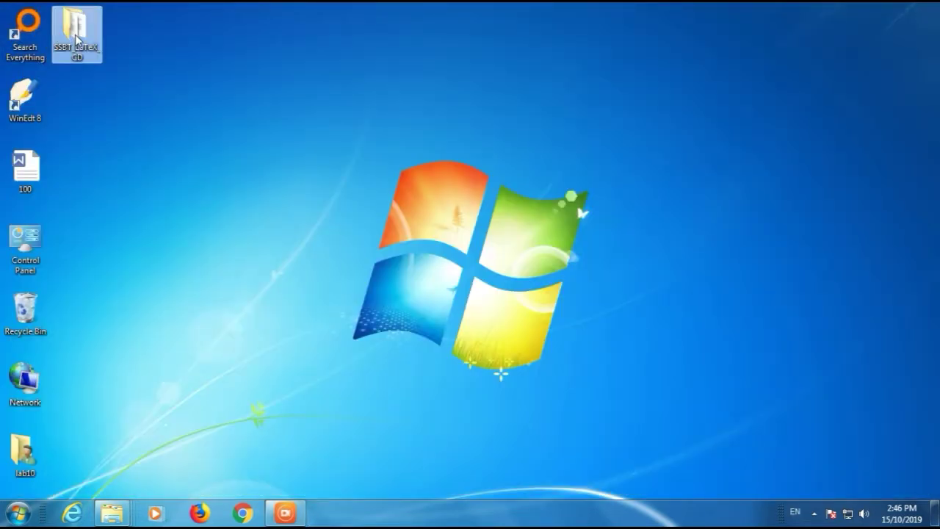
pyautogui.doubleClick(76, 37)
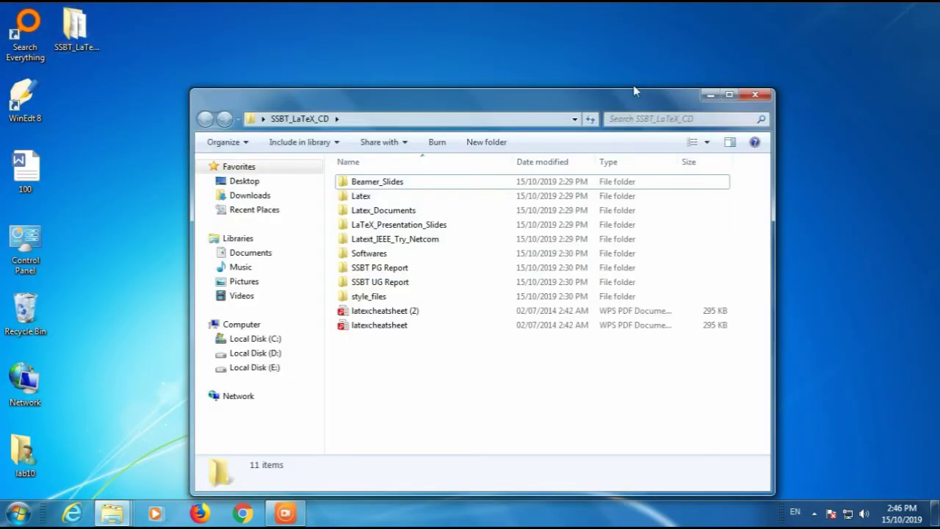
pyautogui.click(728, 94)
pyautogui.click(197, 168)
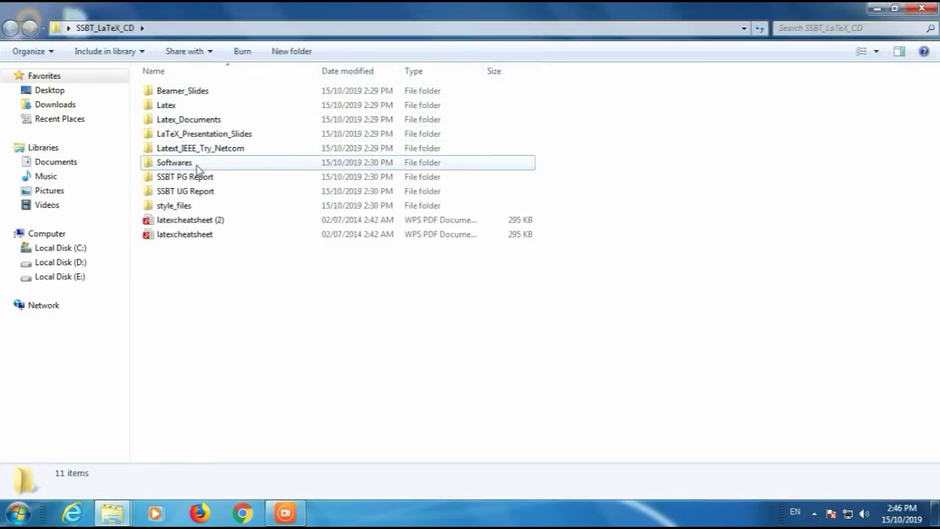
pyautogui.doubleClick(197, 169)
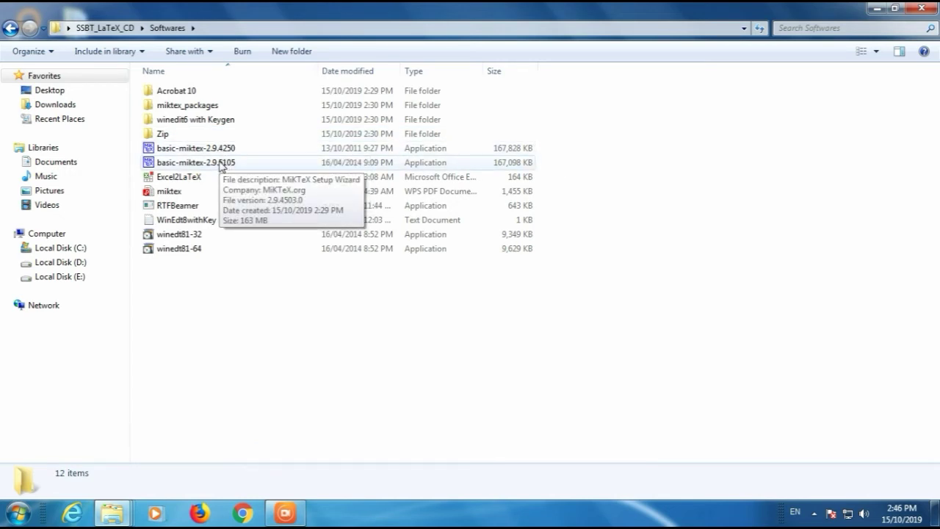
# Launch the basic-miktex-2.9.5105 installer and accept the MiKTeX copying conditions
pyautogui.click(221, 166)
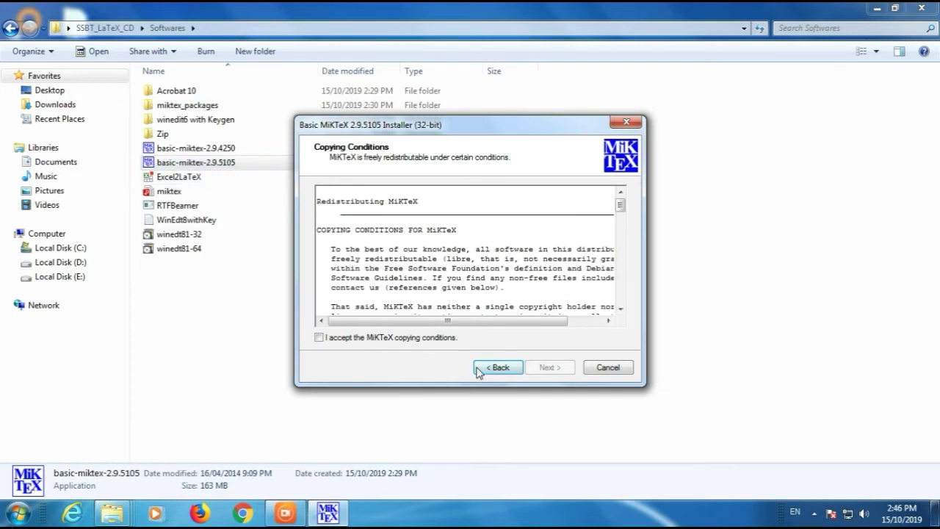
pyautogui.click(319, 337)
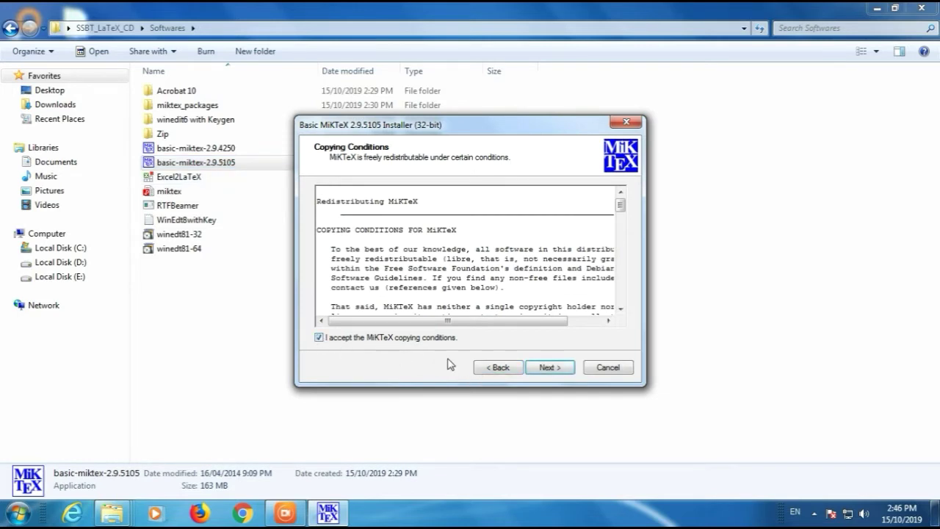
pyautogui.click(546, 369)
# Install MiKTeX to C:\Program Files (x86)\MiKTeX 2.9 with A4 paper and missing packages on "Ask me first", and close the wizard
pyautogui.click(546, 369)
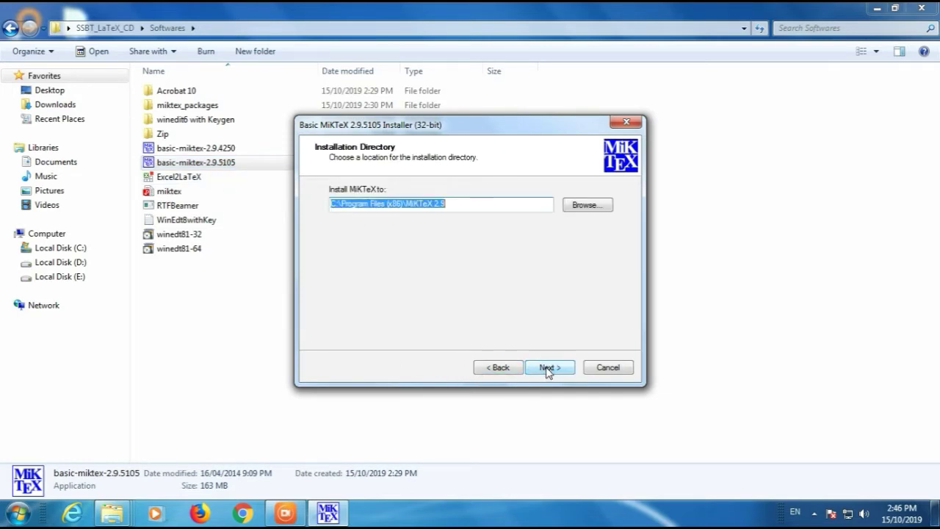
pyautogui.click(546, 369)
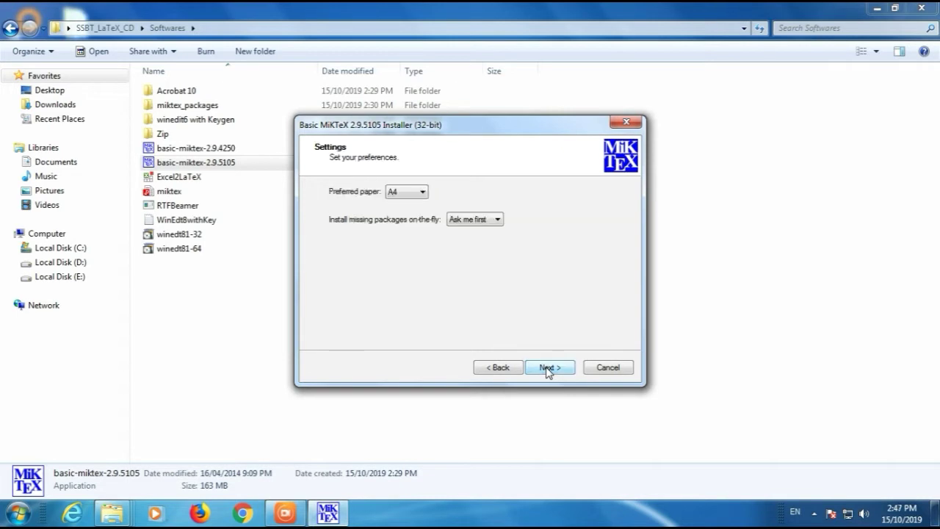
pyautogui.click(546, 368)
pyautogui.click(547, 368)
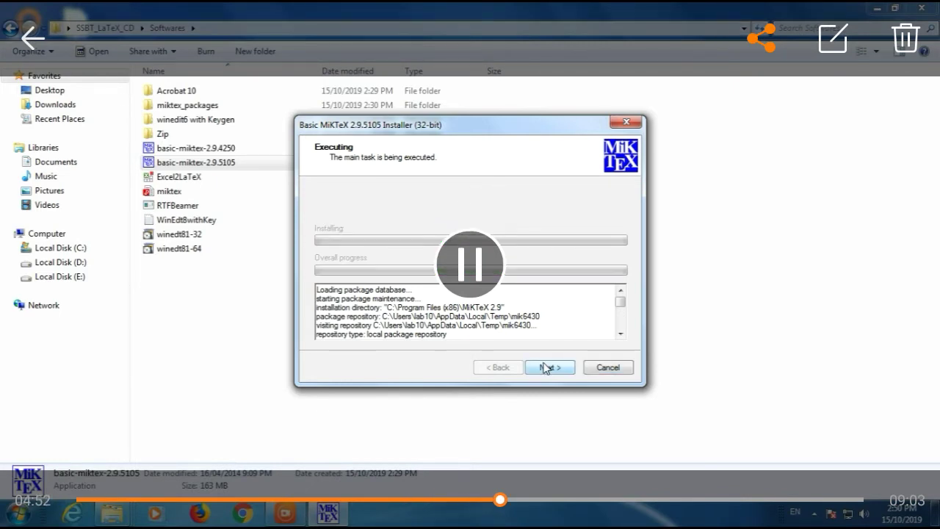
pyautogui.click(544, 367)
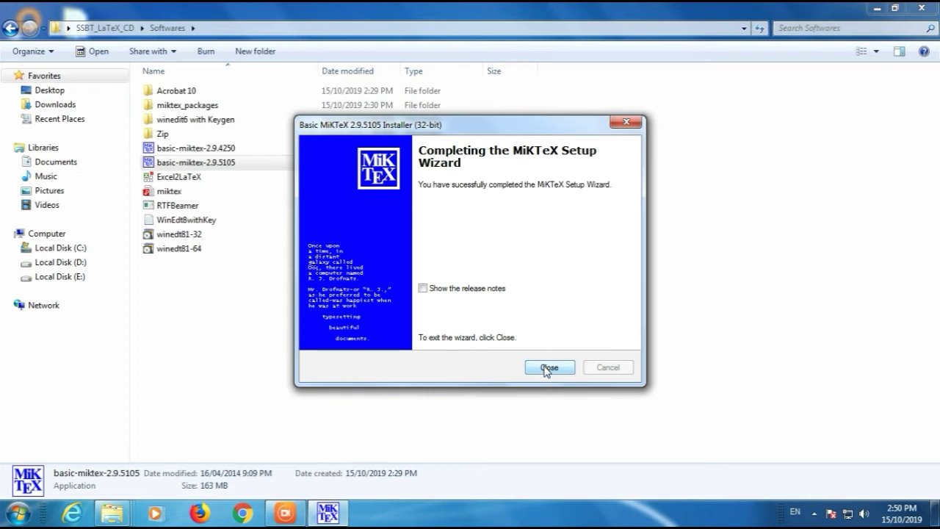
pyautogui.click(546, 369)
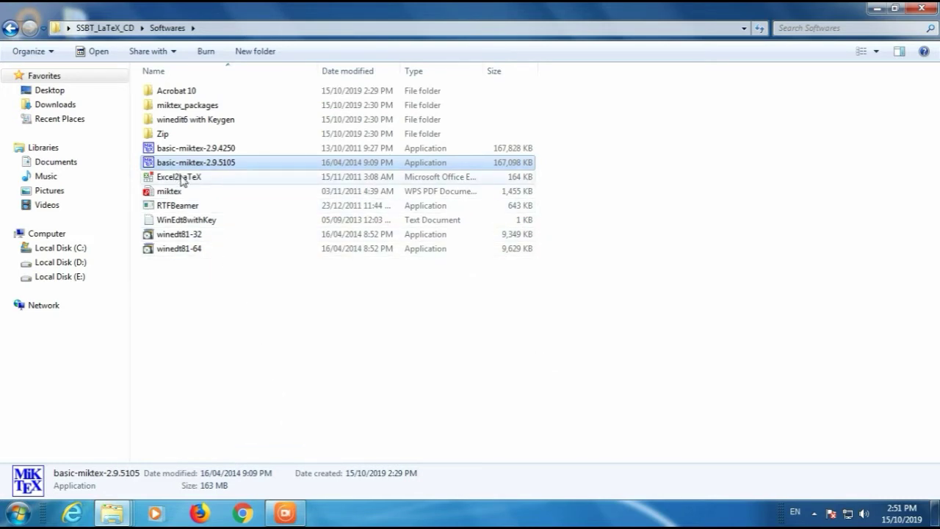
# Launch the winedt81-32 installer and accept the WinEdt 8 license agreement
pyautogui.click(190, 240)
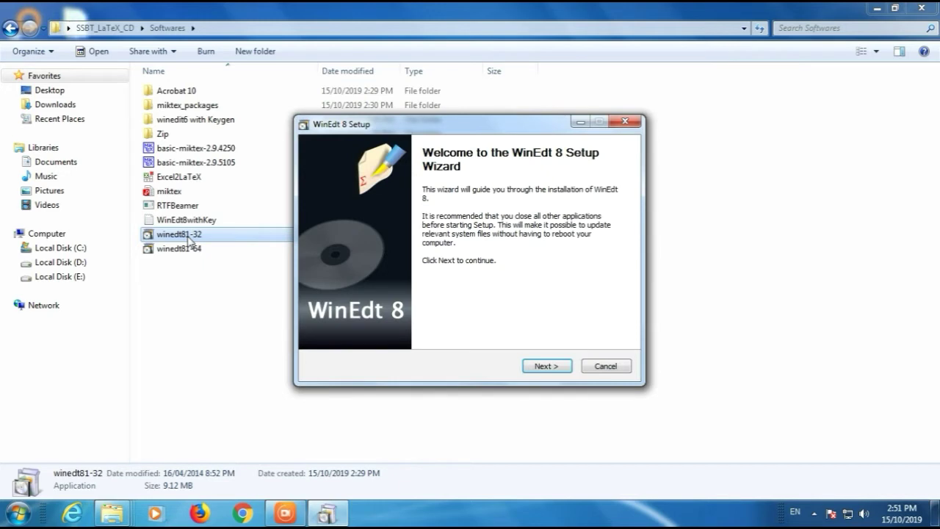
pyautogui.click(538, 364)
pyautogui.click(423, 334)
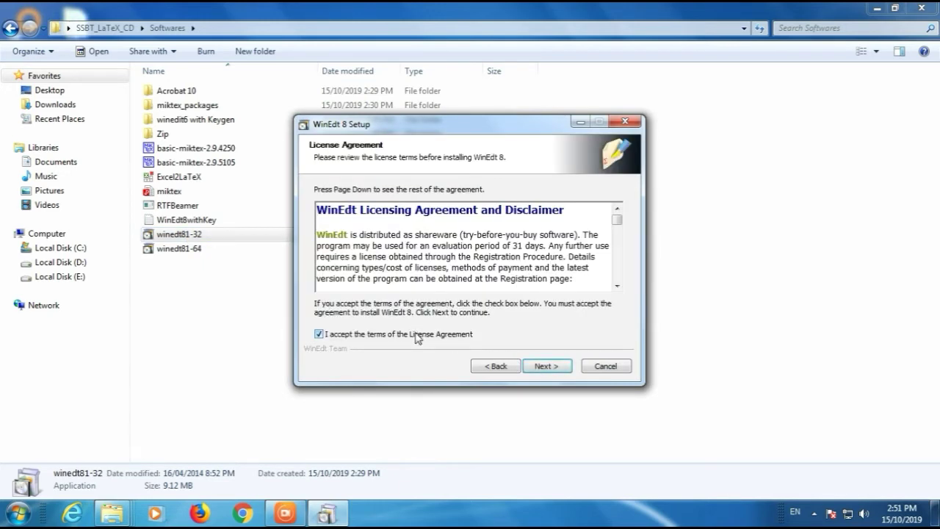
pyautogui.click(547, 367)
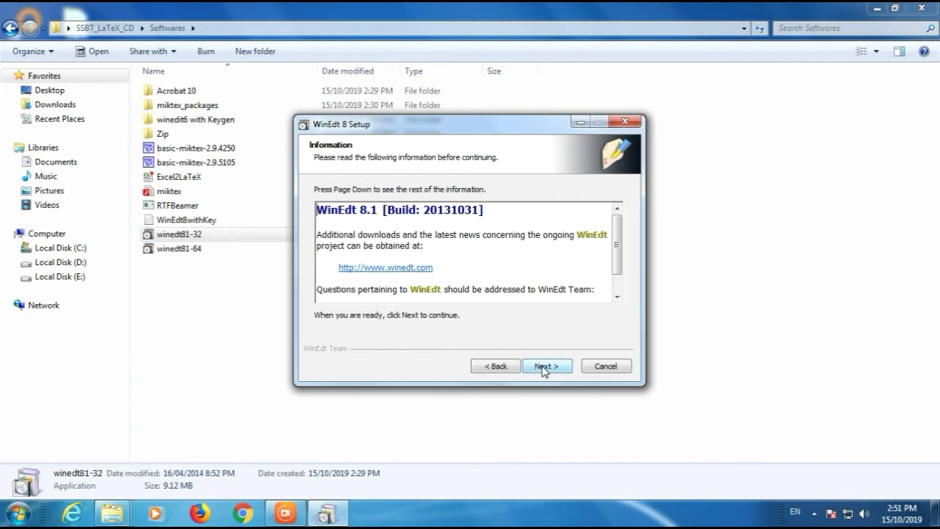
# Complete WinEdt 8 setup as an admin installation with the default folders, user profile creation, and Start Menu and Desktop icons
pyautogui.click(544, 370)
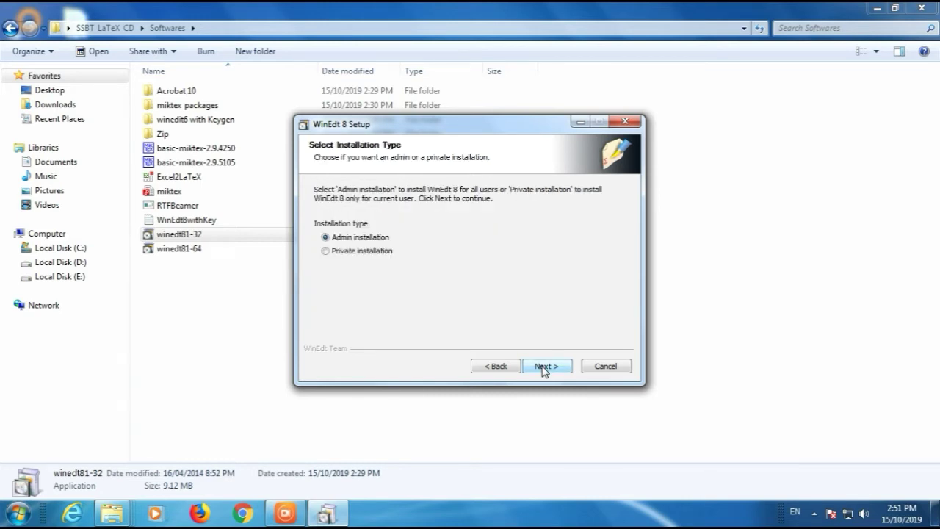
pyautogui.click(544, 369)
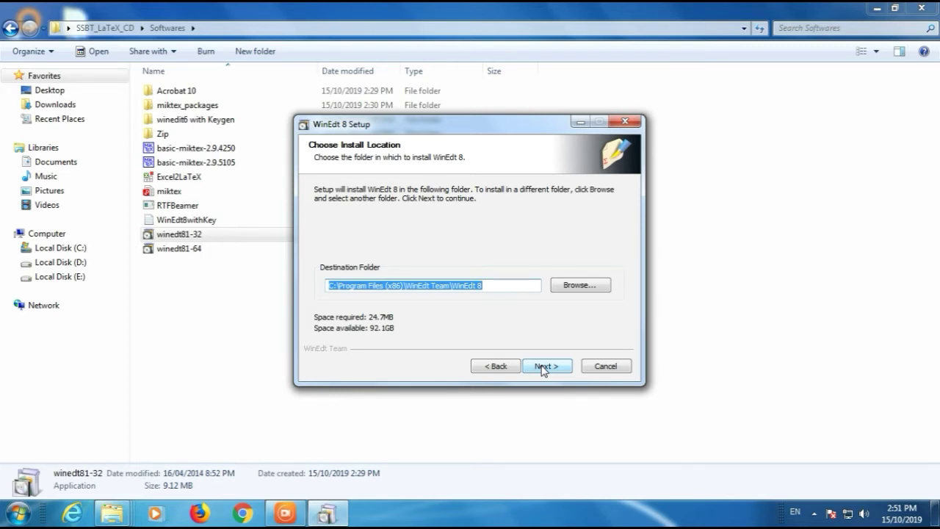
pyautogui.click(544, 370)
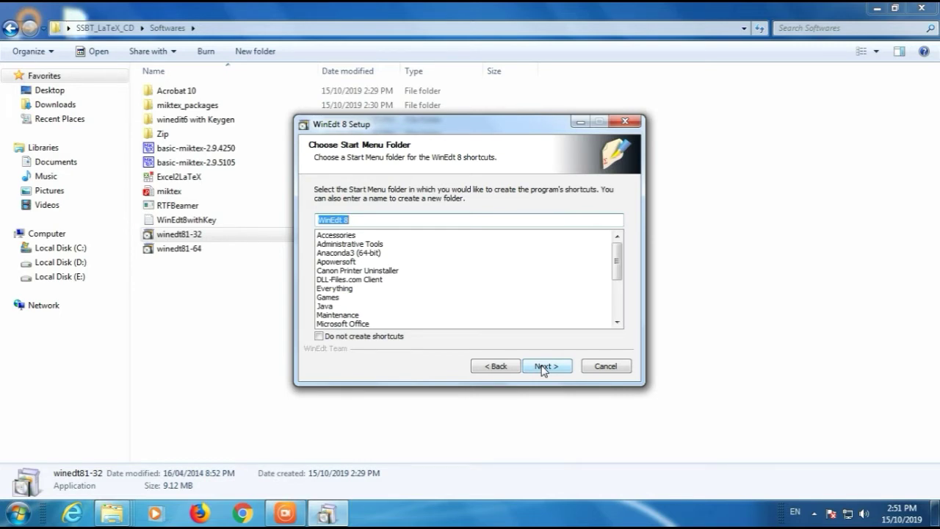
pyautogui.click(544, 369)
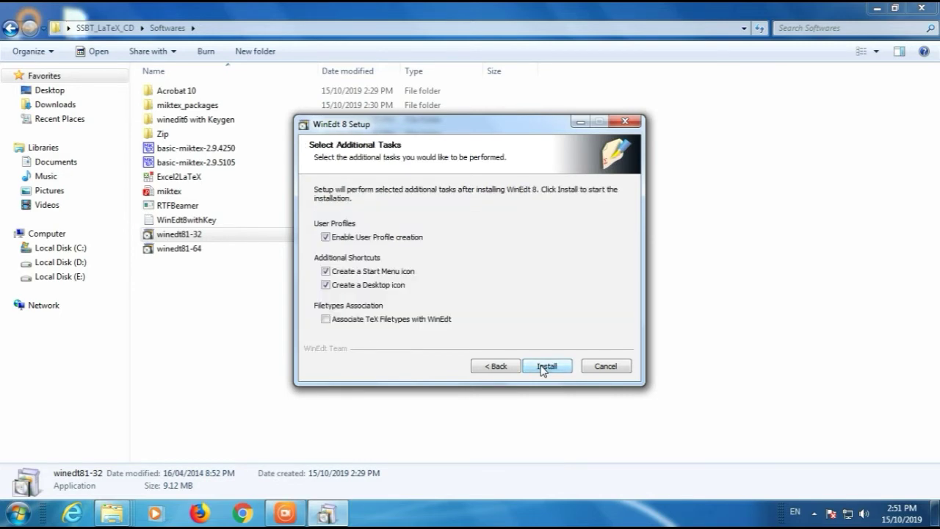
pyautogui.click(543, 368)
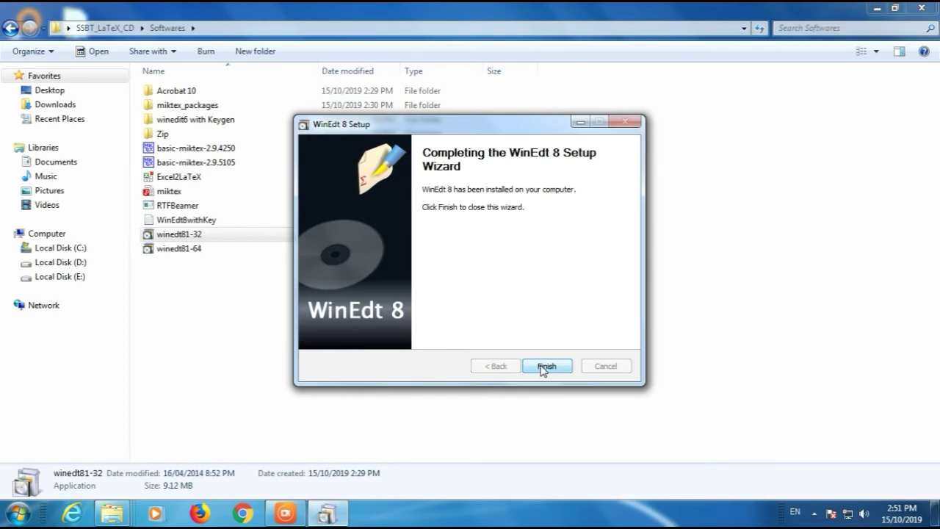
pyautogui.click(545, 366)
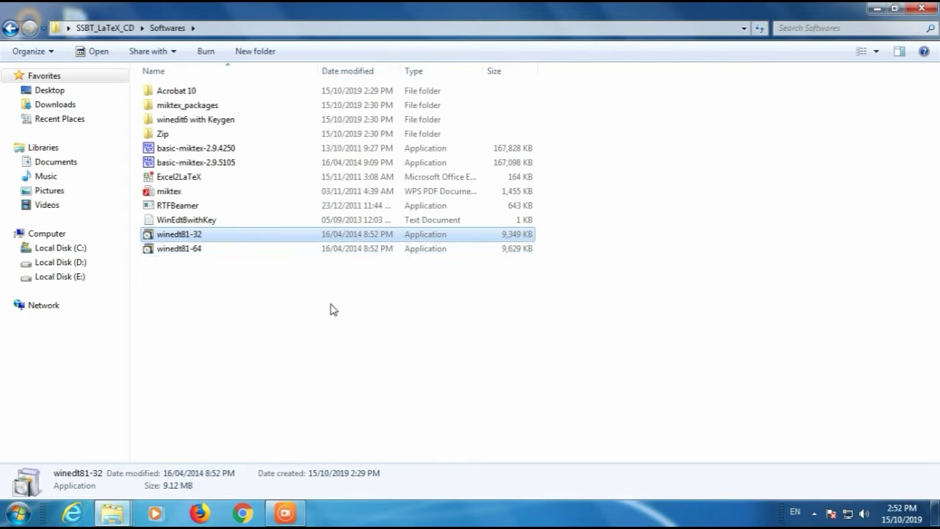
# Look at the AdbeRdr1001_en_US installer in the Acrobat 10 folder and return to the Softwares folder
pyautogui.doubleClick(202, 91)
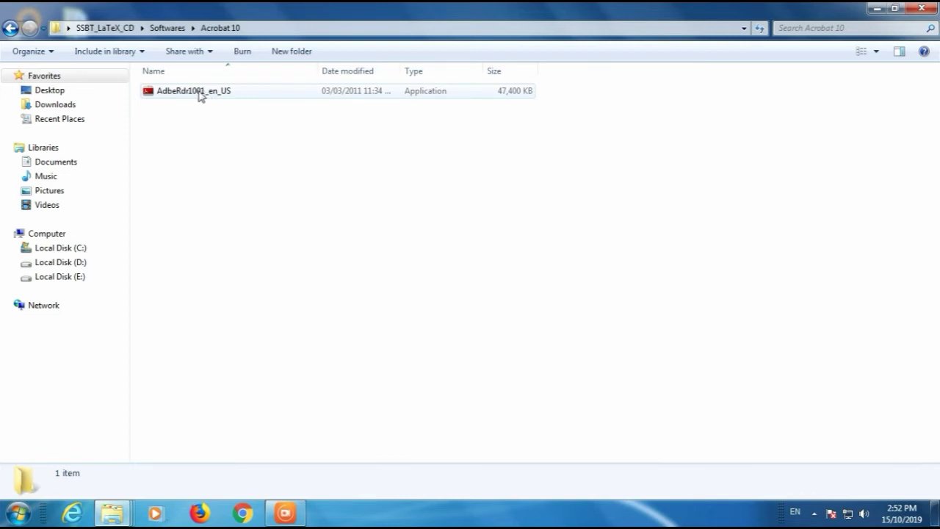
pyautogui.click(200, 96)
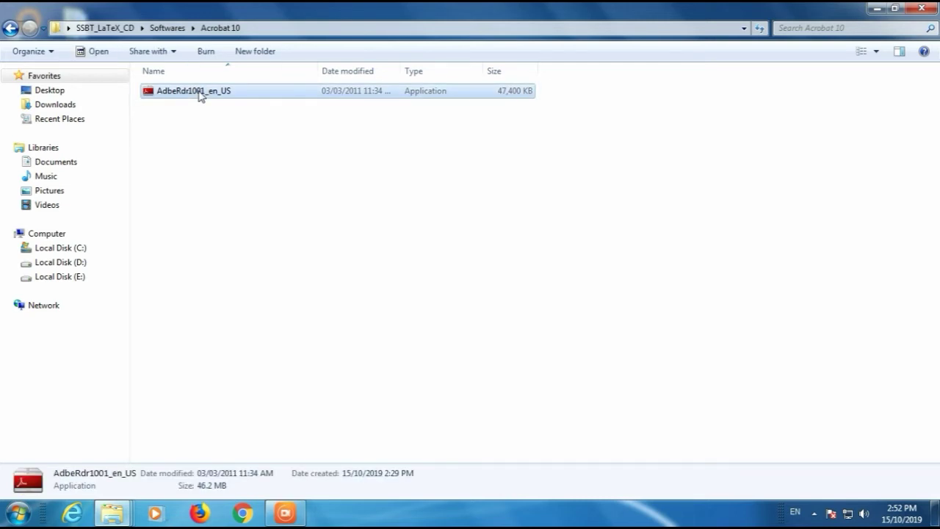
pyautogui.click(167, 28)
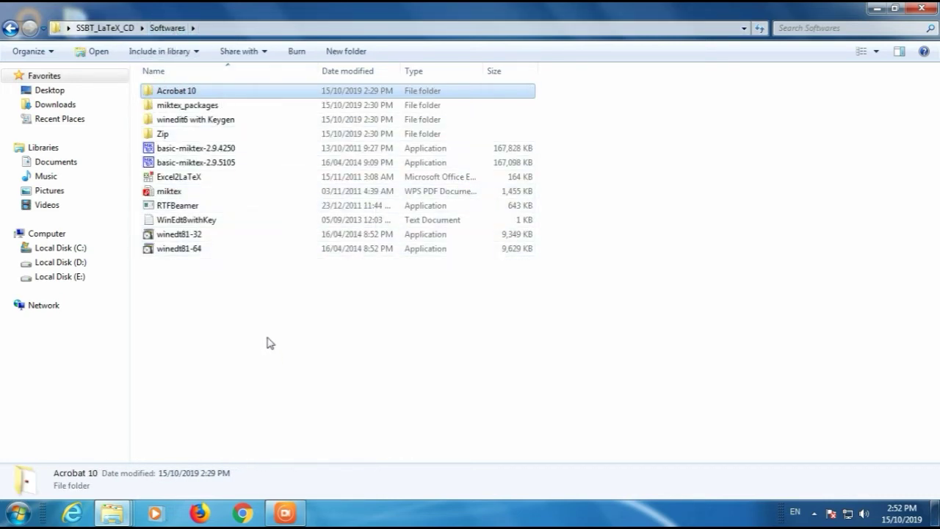
pyautogui.moveTo(305, 514)
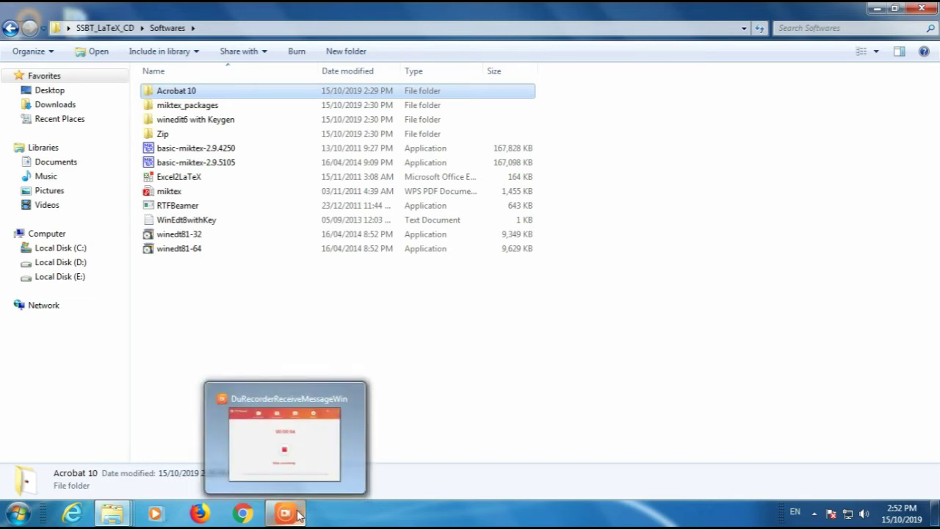
pyautogui.click(250, 316)
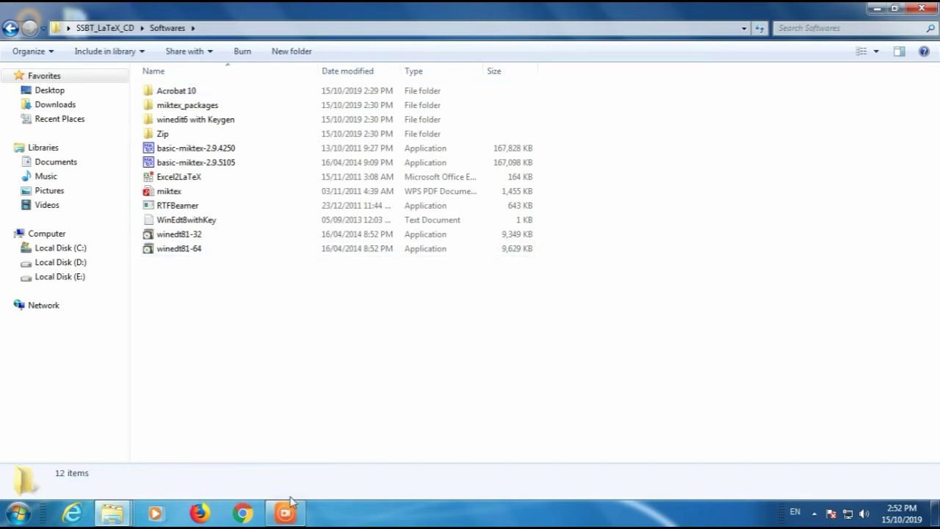
pyautogui.click(294, 519)
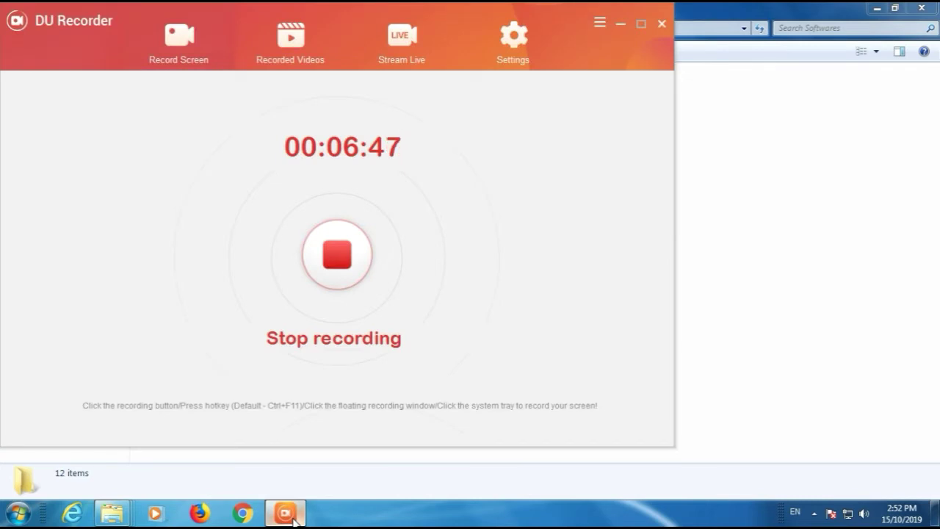
pyautogui.click(293, 519)
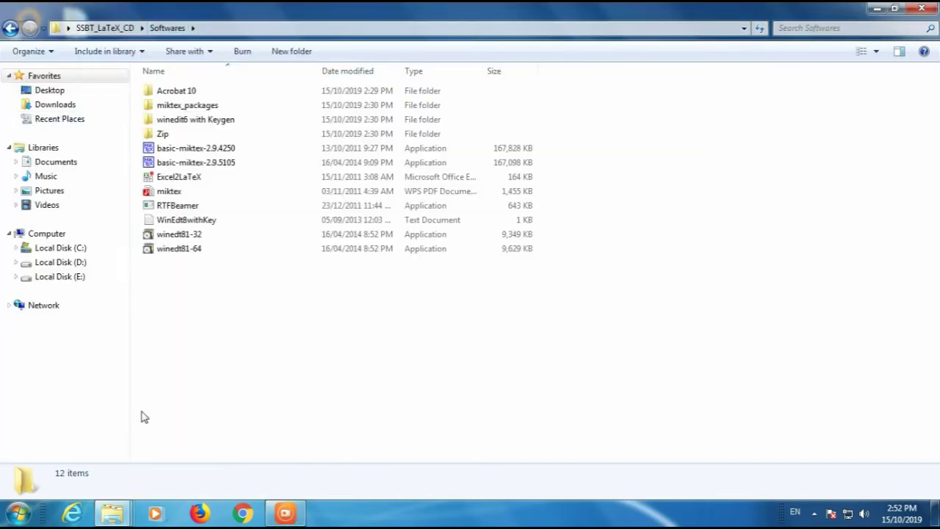
# Minimize the Softwares folder, launch WinEdt 8, and open the MiKTeX Package Manager from it
pyautogui.click(877, 9)
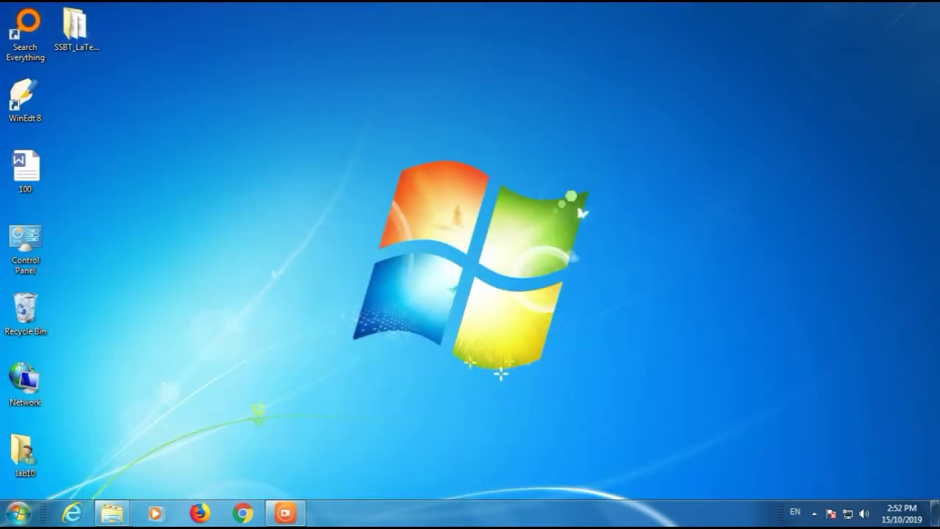
pyautogui.click(17, 514)
pyautogui.click(64, 327)
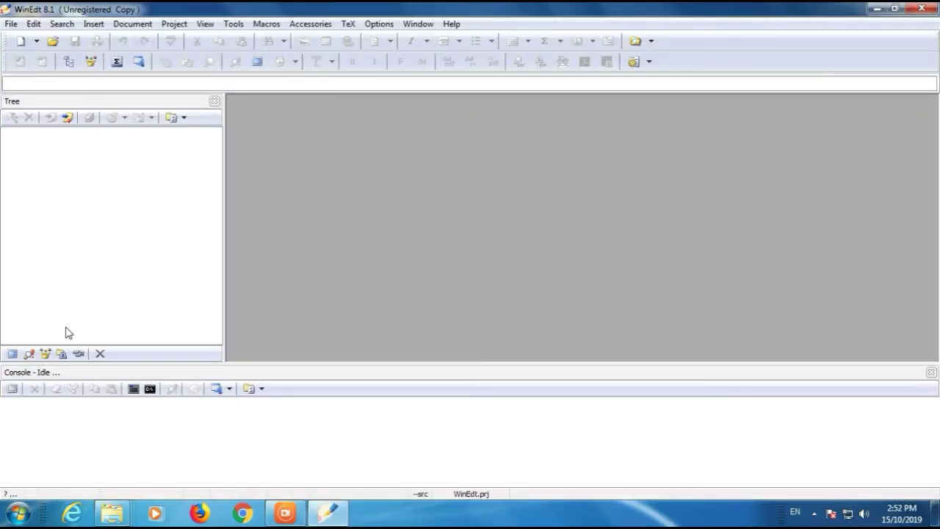
pyautogui.click(349, 24)
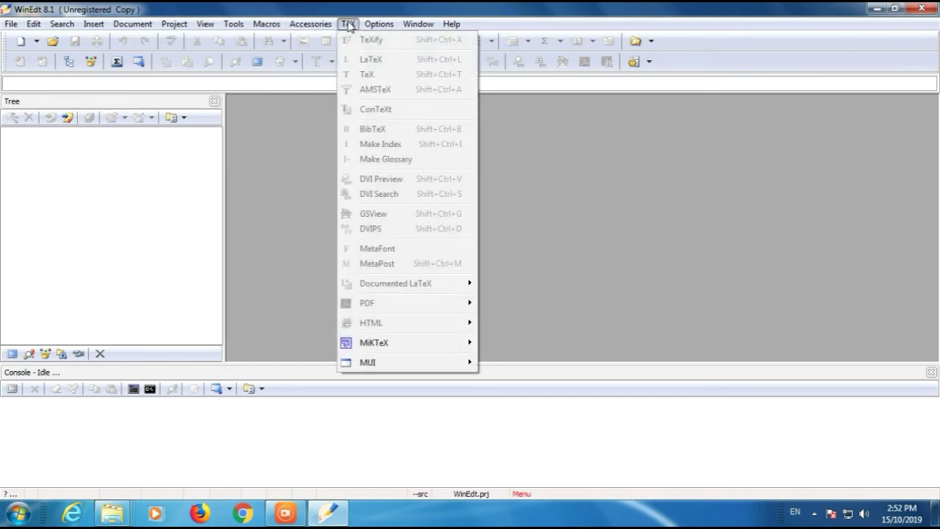
pyautogui.moveTo(389, 350)
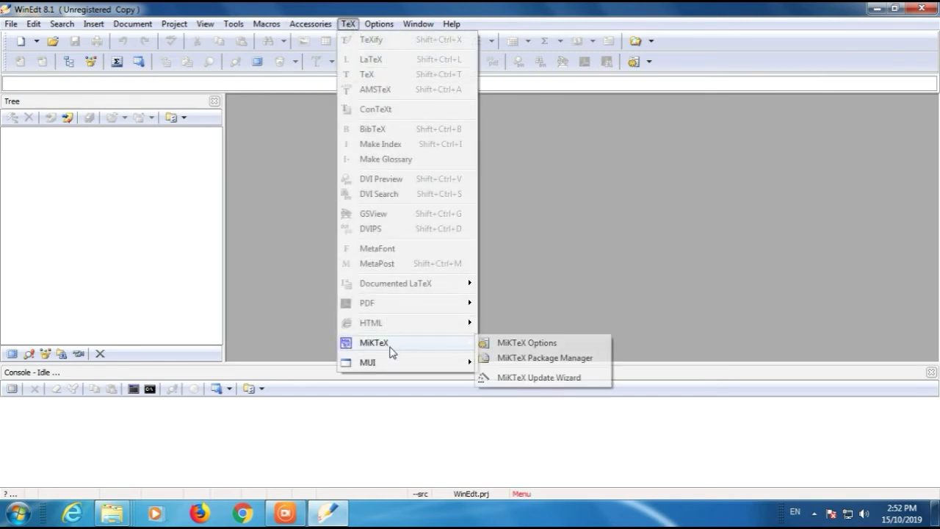
pyautogui.click(544, 359)
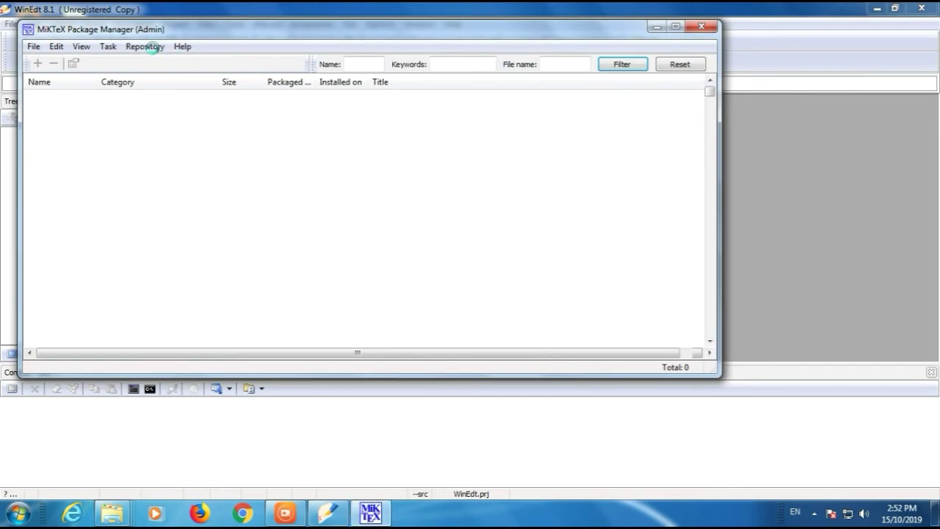
# Start changing the package repository and choose to have packages installed from a directory
pyautogui.click(146, 47)
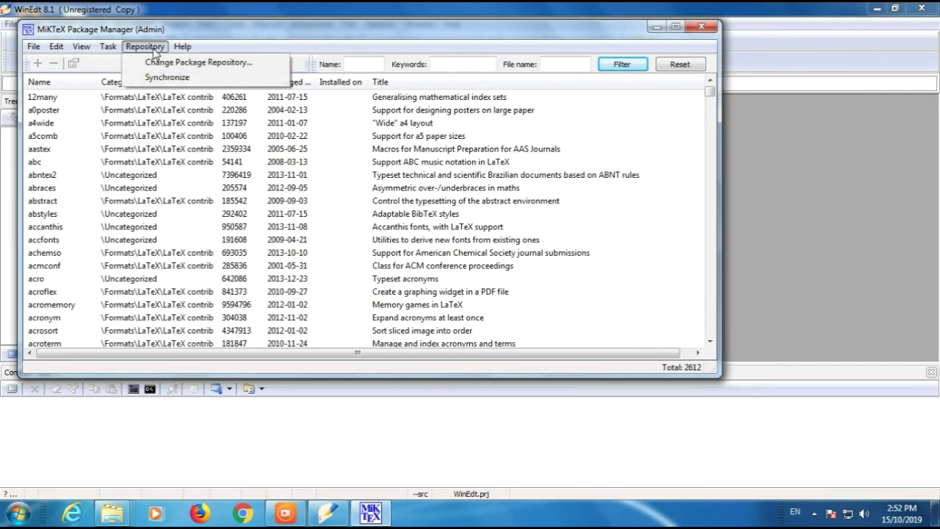
pyautogui.click(174, 64)
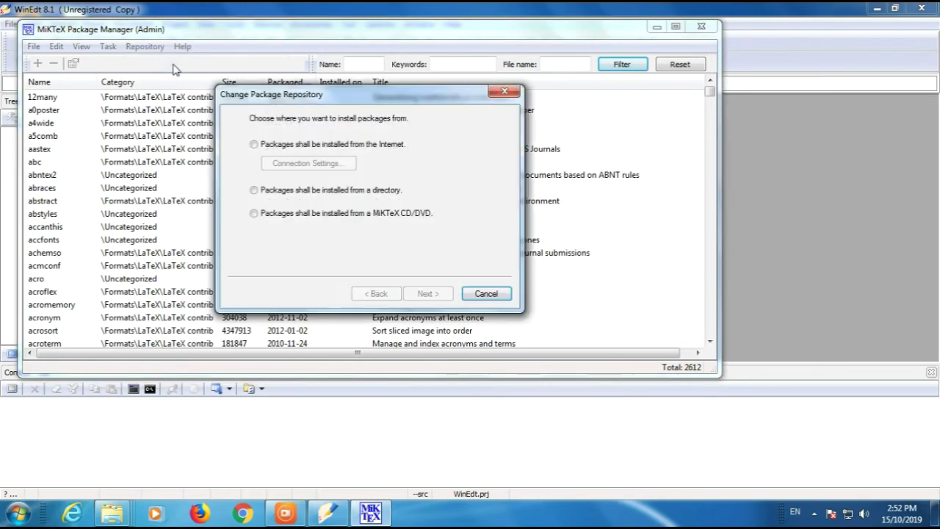
pyautogui.click(314, 190)
pyautogui.click(425, 293)
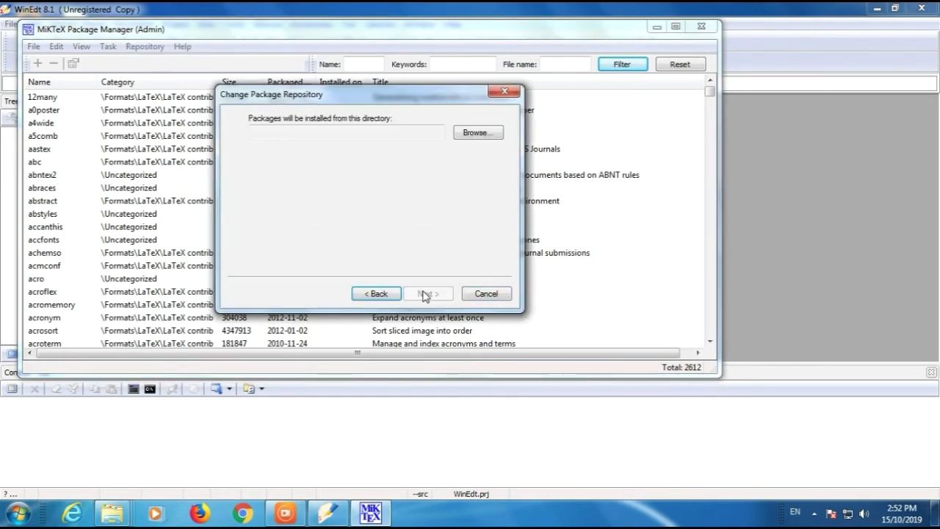
# Set the local package repository to SSBT_LaTeX_CD\Softwares\miktex_packages, finish the change, and close the MiKTeX Package Manager
pyautogui.click(482, 135)
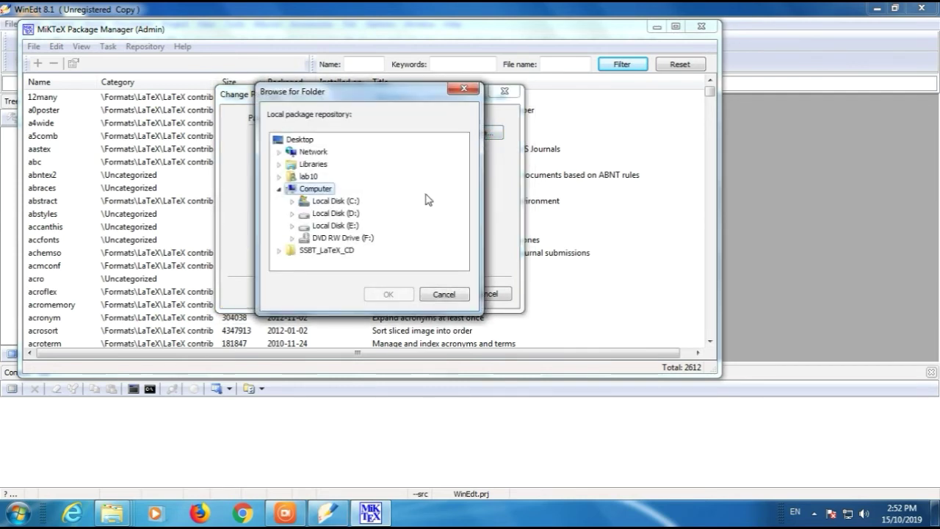
pyautogui.click(331, 252)
pyautogui.doubleClick(330, 252)
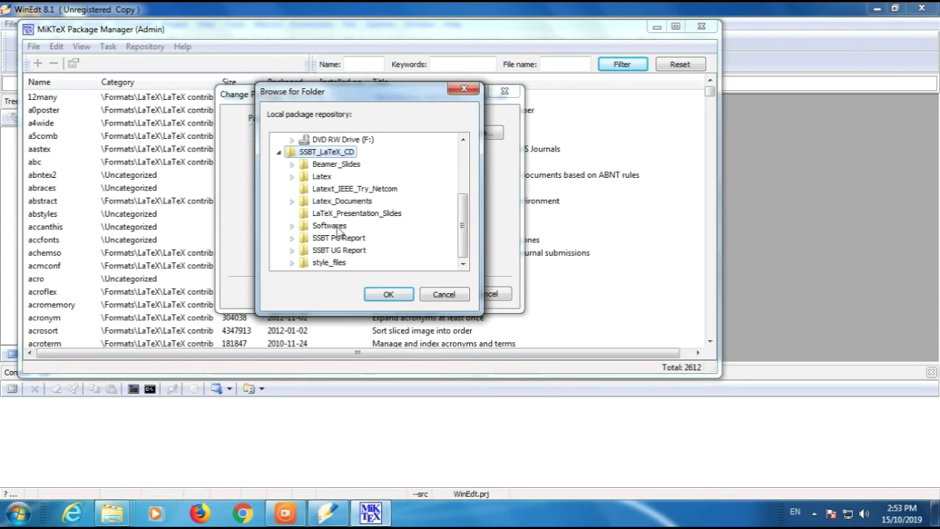
pyautogui.doubleClick(339, 226)
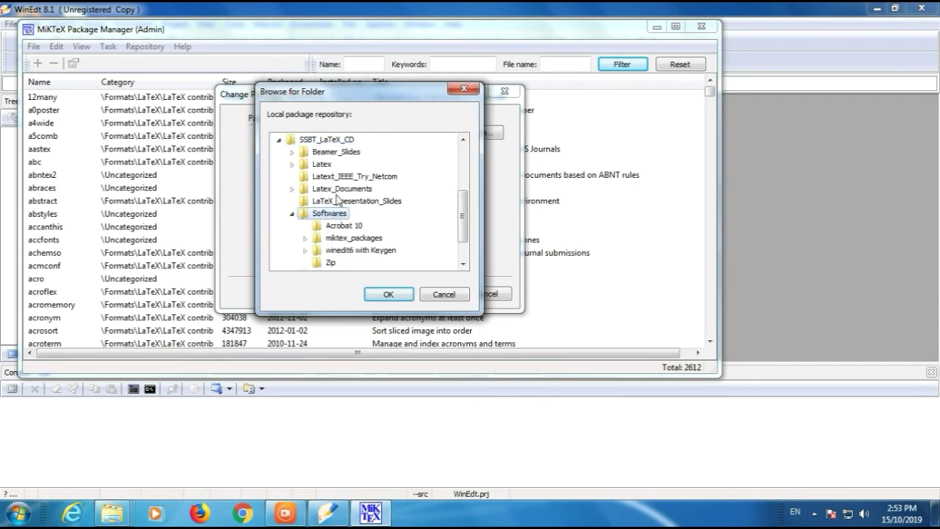
pyautogui.click(351, 240)
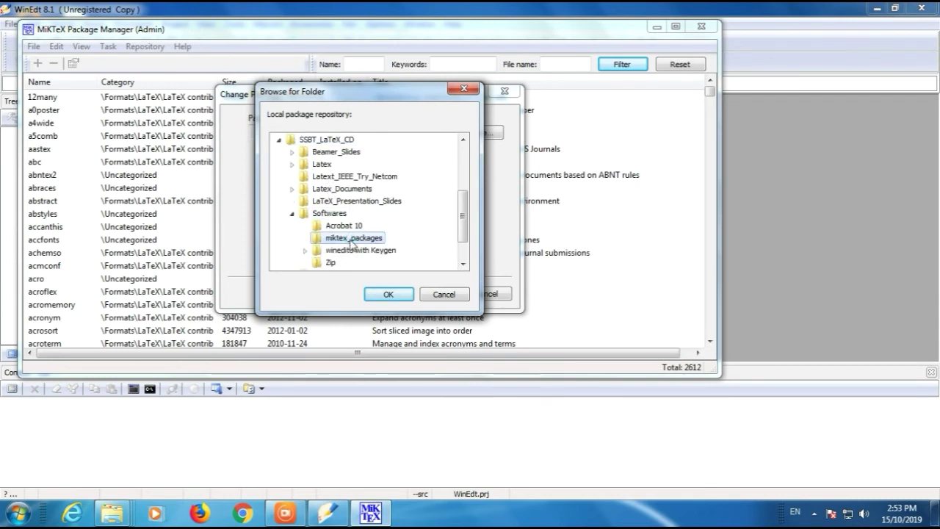
pyautogui.click(389, 294)
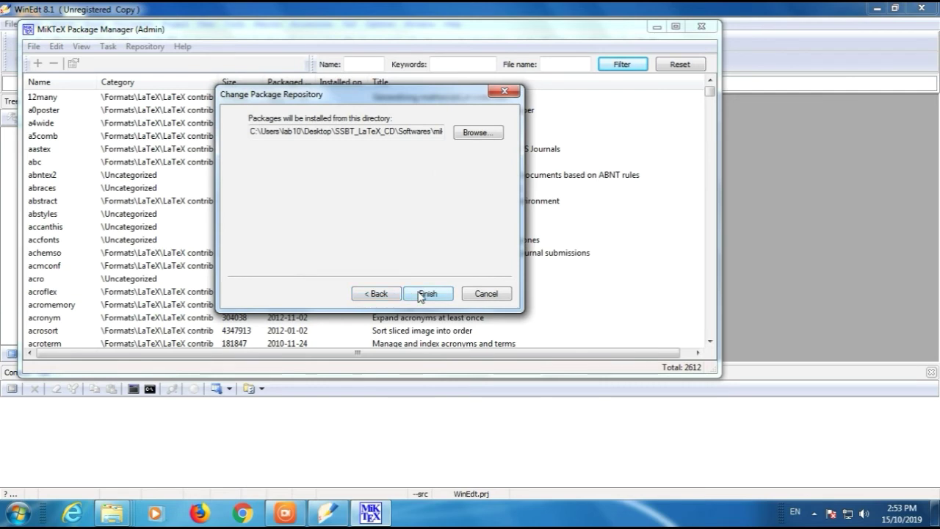
pyautogui.click(424, 294)
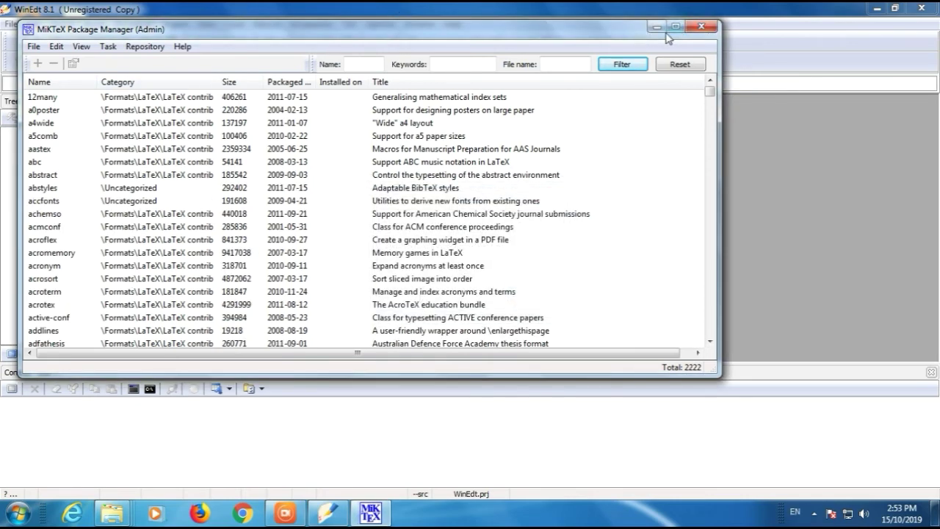
pyautogui.click(700, 28)
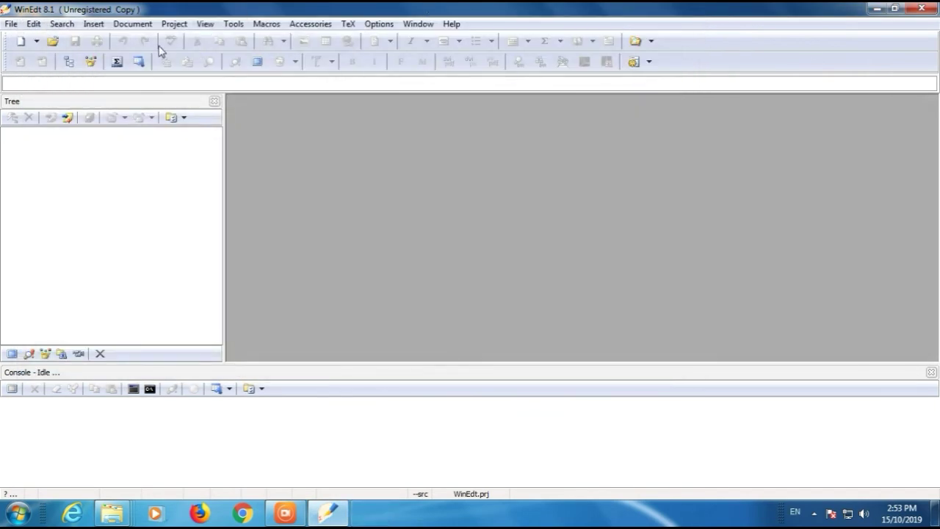
# Open the thesis TeX document from the SSBT UG Report folder in SSBT_LaTeX_CD on the Desktop
pyautogui.click(56, 42)
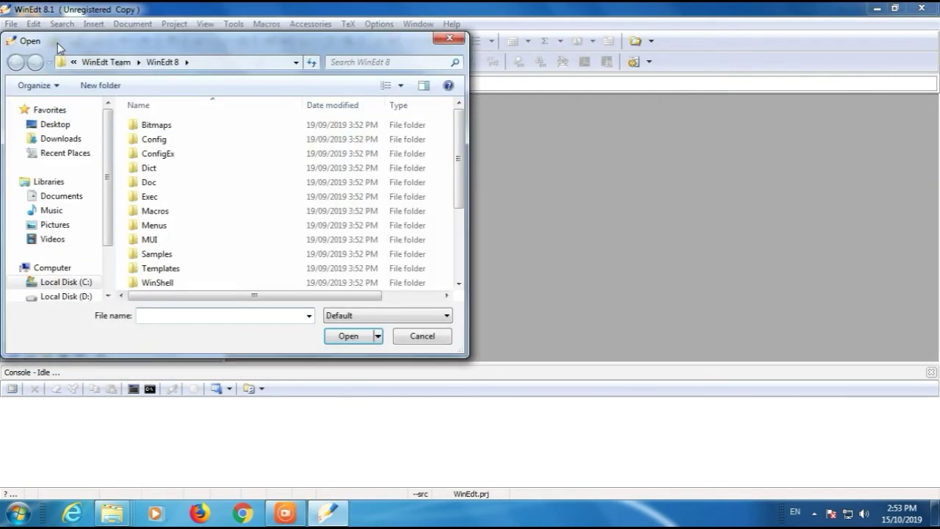
pyautogui.click(73, 125)
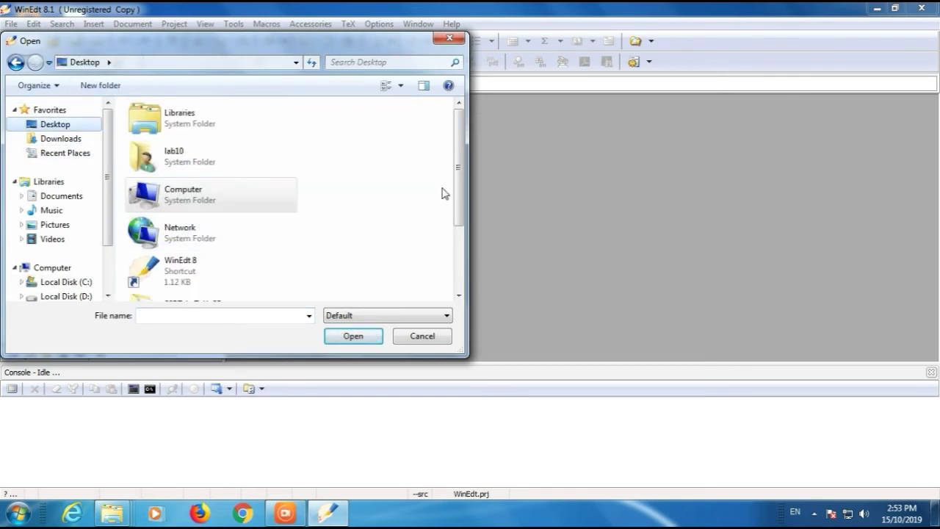
pyautogui.scroll(-1, 461, 198)
pyautogui.scroll(-2, 461, 198)
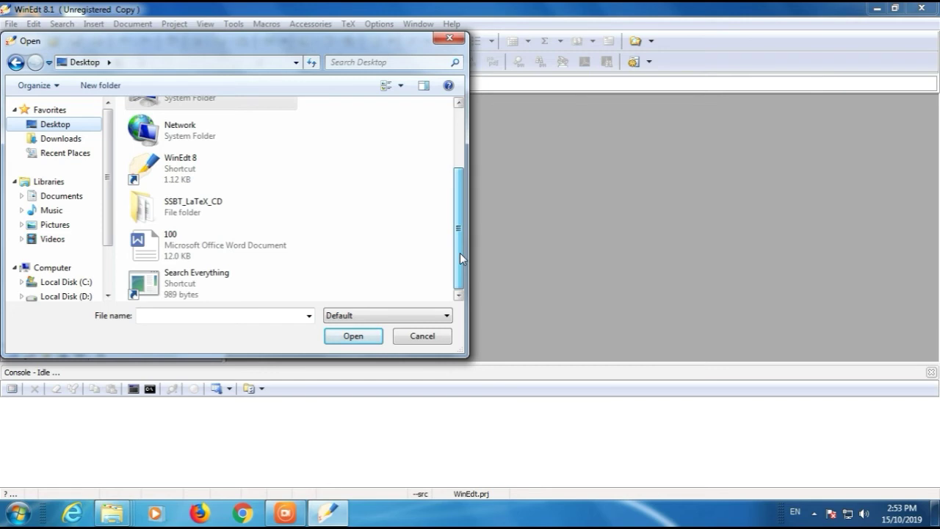
pyautogui.doubleClick(187, 212)
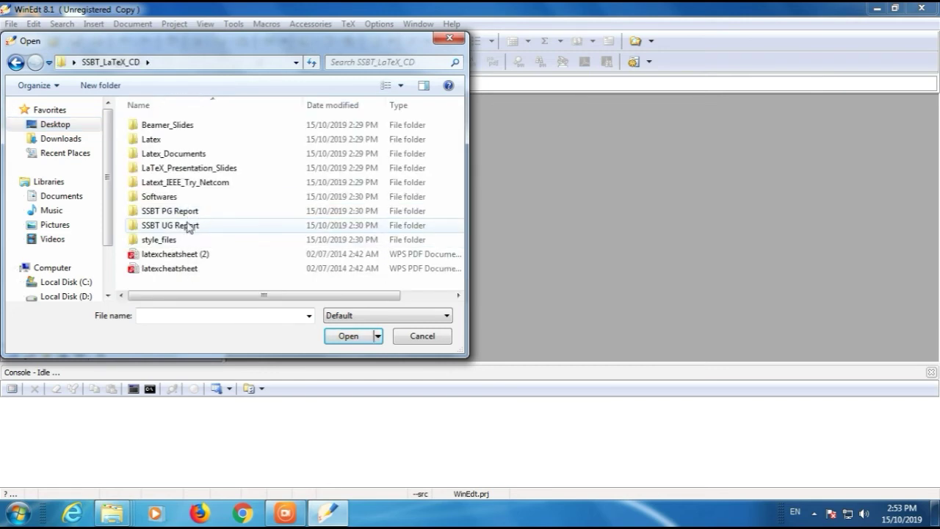
pyautogui.click(187, 225)
pyautogui.doubleClick(188, 226)
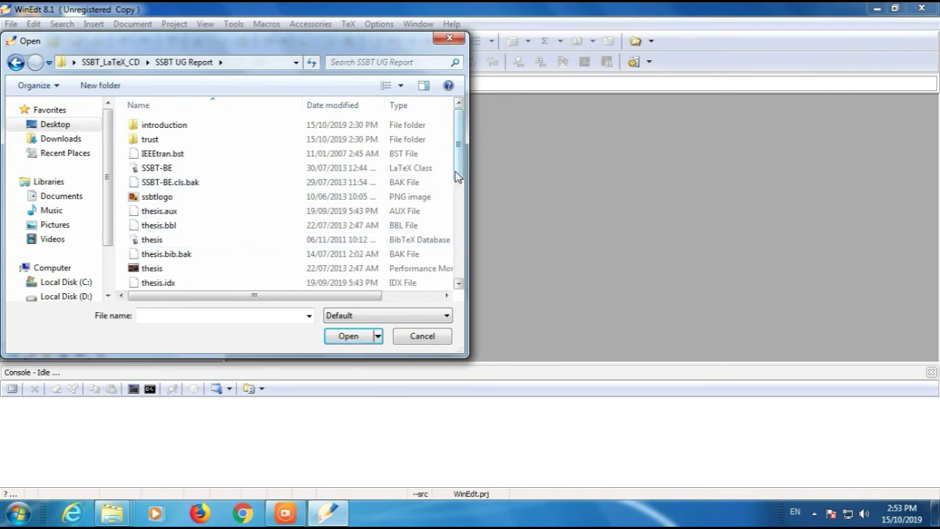
pyautogui.moveTo(457, 172); pyautogui.dragTo(462, 262)
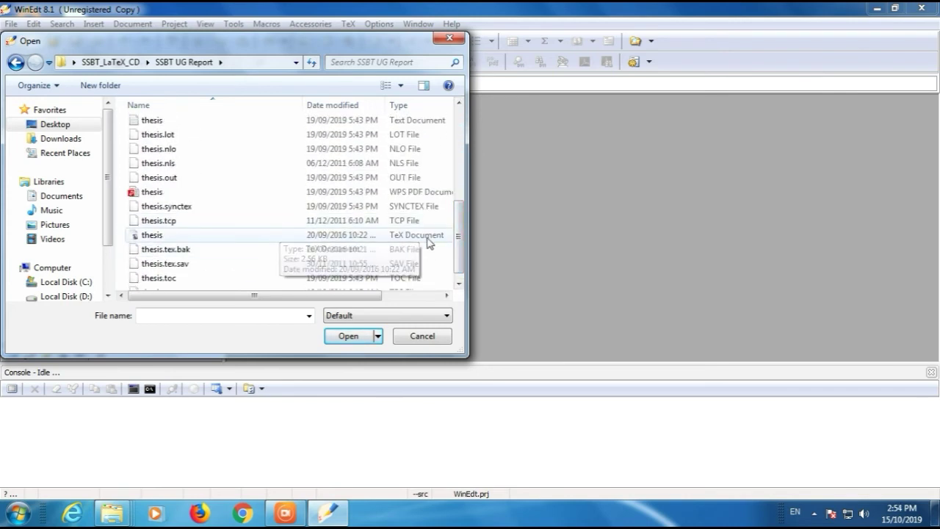
pyautogui.doubleClick(243, 240)
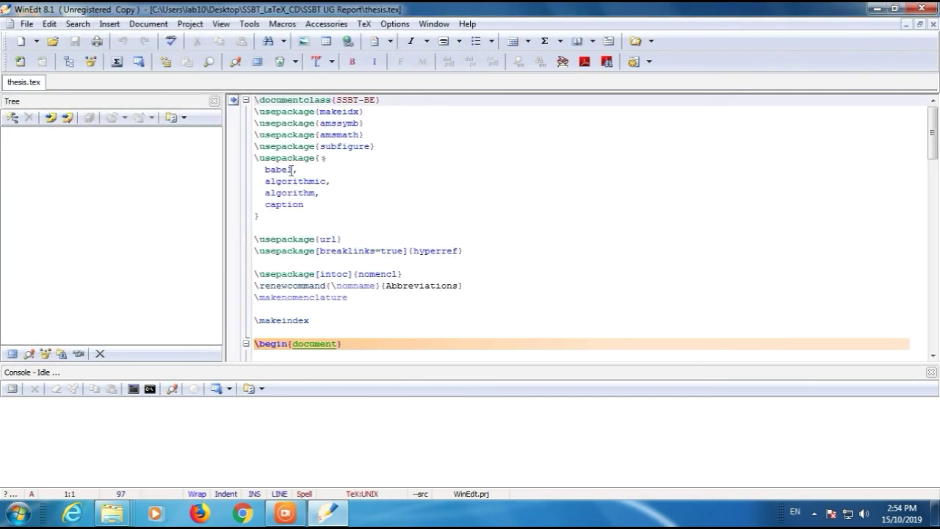
# Choose PDFLaTeX as the compiler and compile thesis.tex with it
pyautogui.click(332, 63)
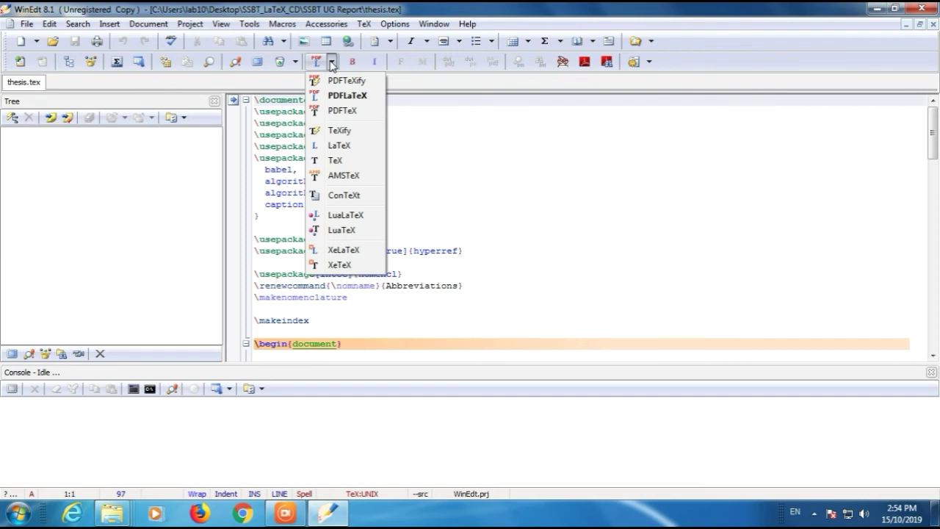
pyautogui.click(334, 96)
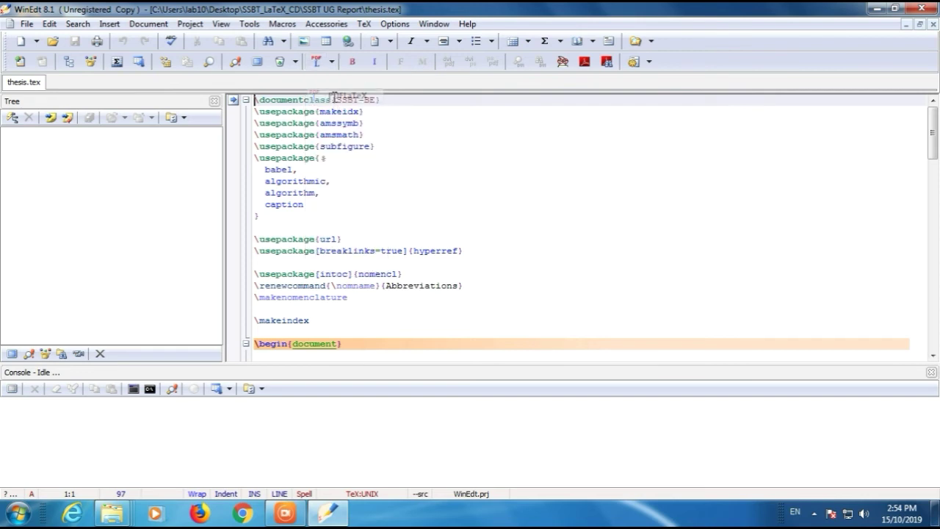
pyautogui.click(317, 64)
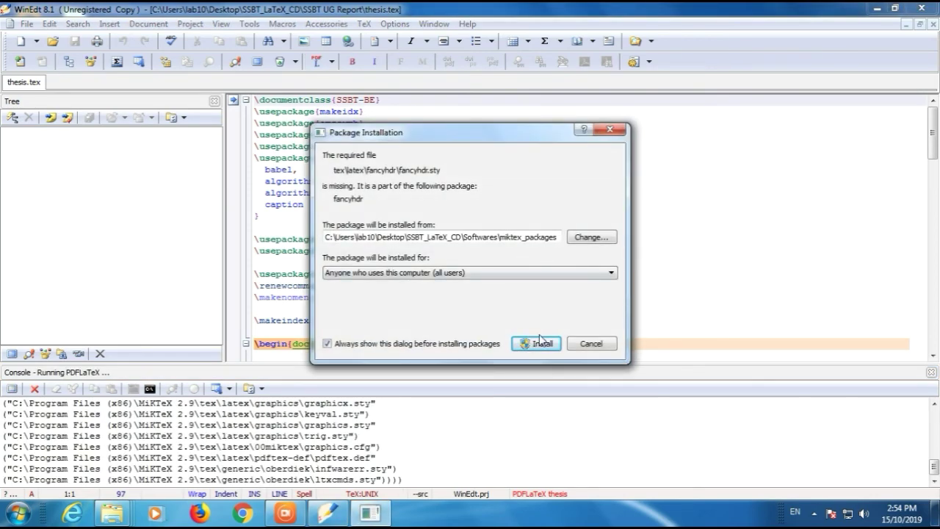
# Install each missing package the compilation requests, including fancyhdr, subfigure, algorithms and caption, from miktex_packages for all users
pyautogui.click(538, 342)
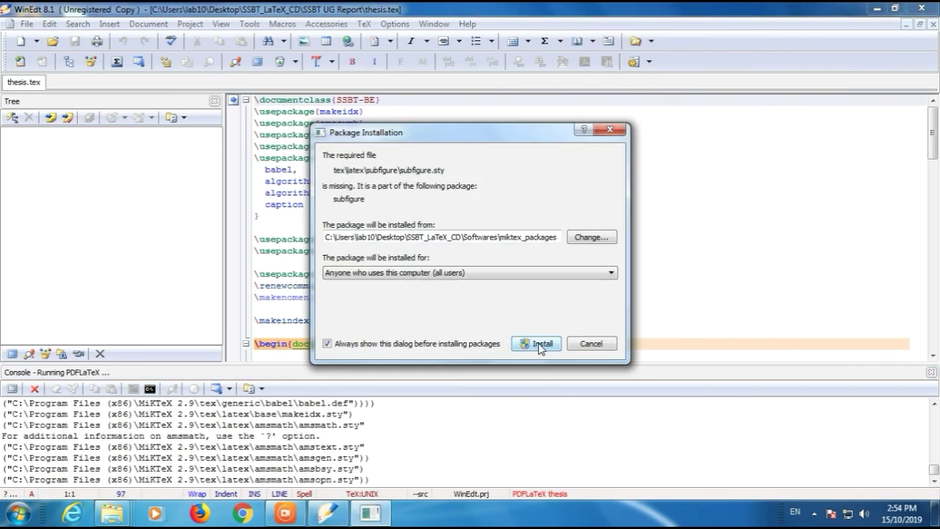
pyautogui.click(538, 343)
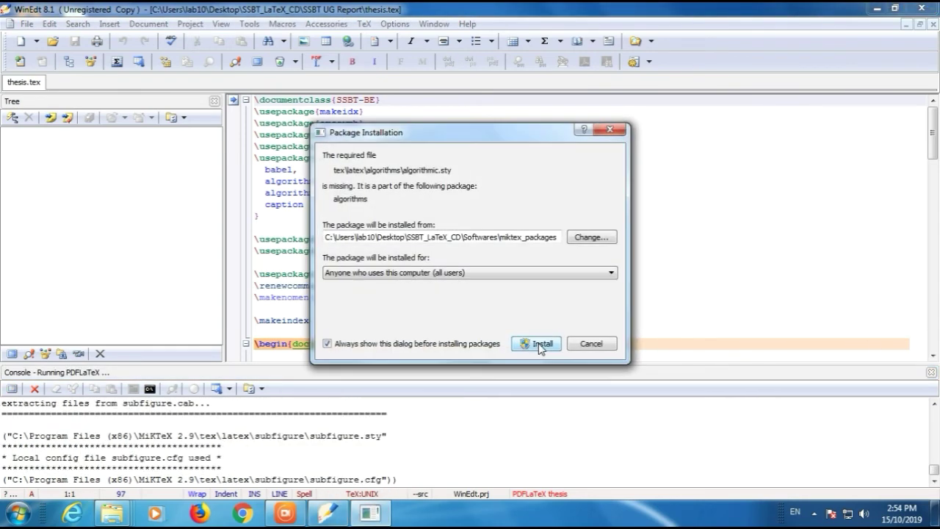
pyautogui.click(539, 343)
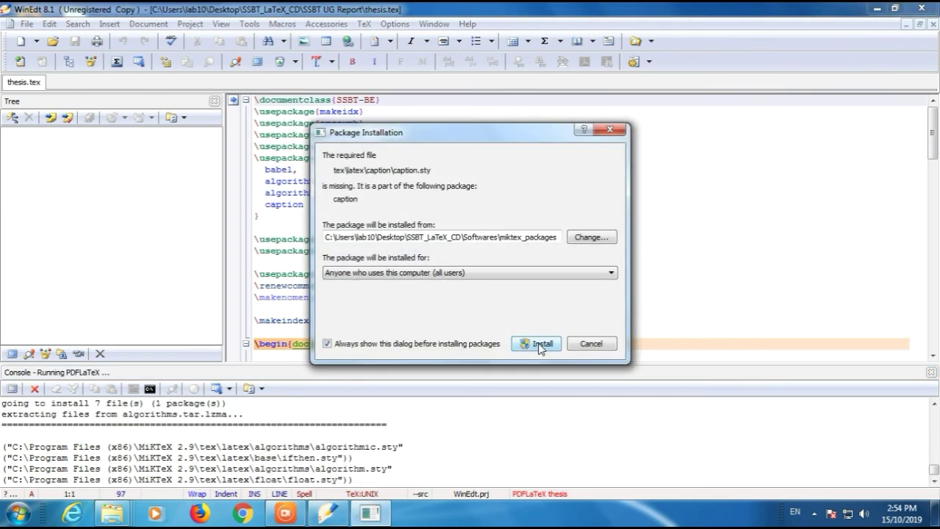
pyautogui.click(539, 344)
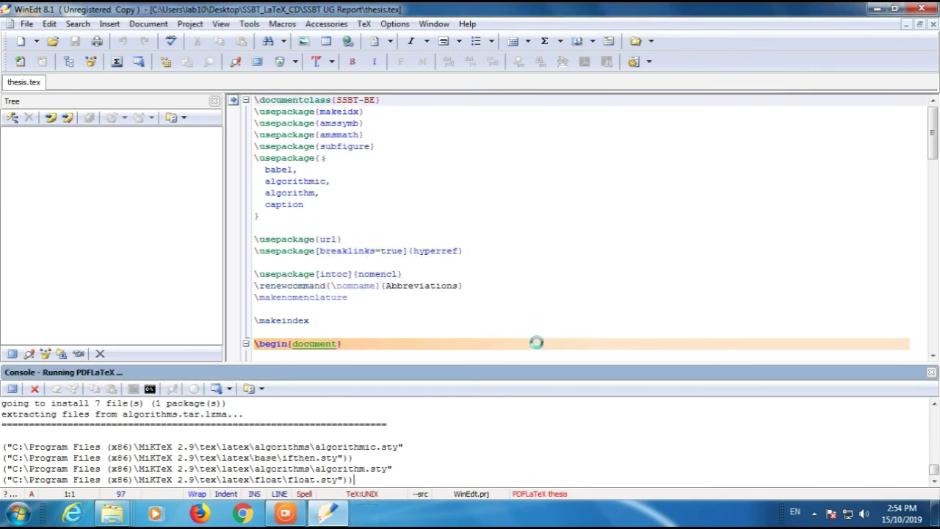
pyautogui.click(539, 342)
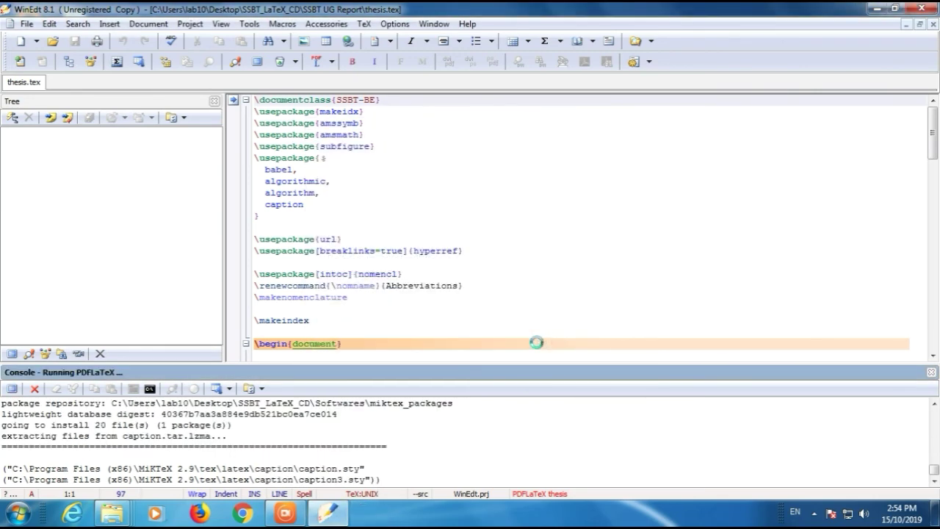
pyautogui.click(537, 341)
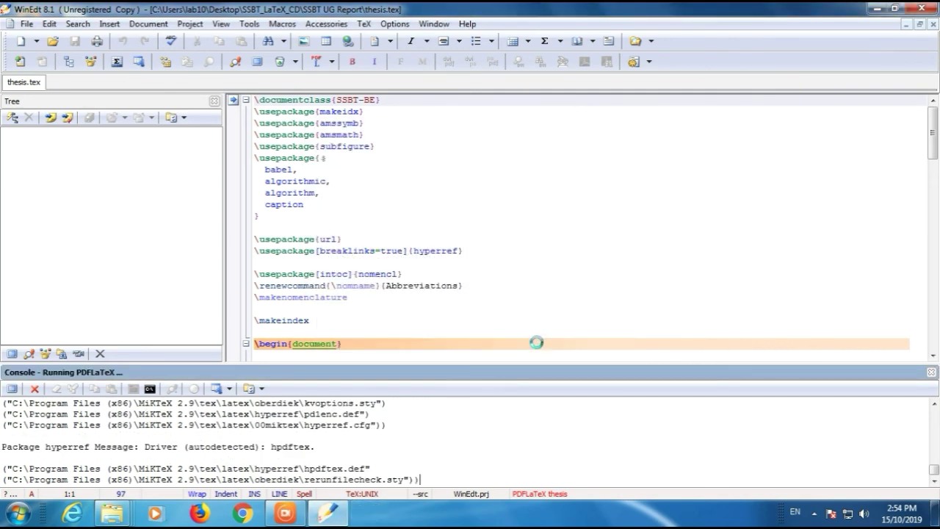
pyautogui.click(538, 342)
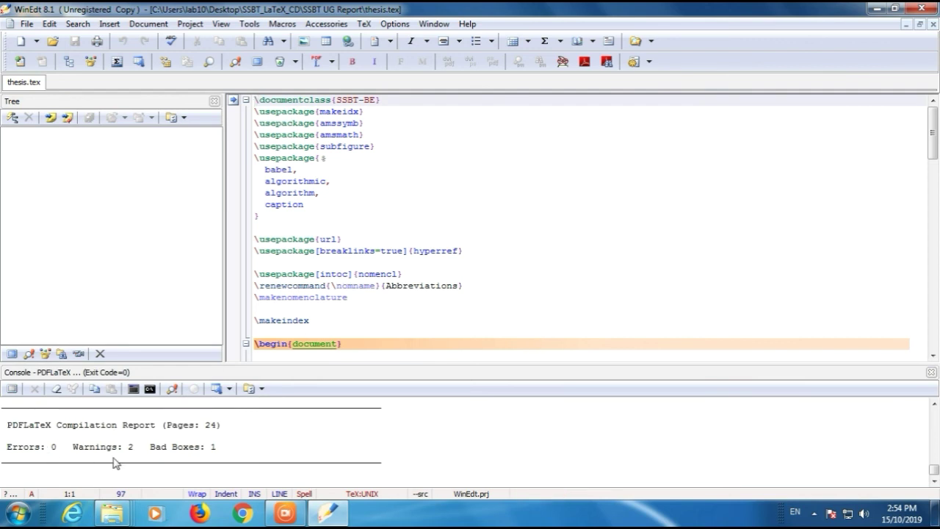
# Open the compiled thesis.pdf and look through its title page and the start of the following page
pyautogui.click(583, 63)
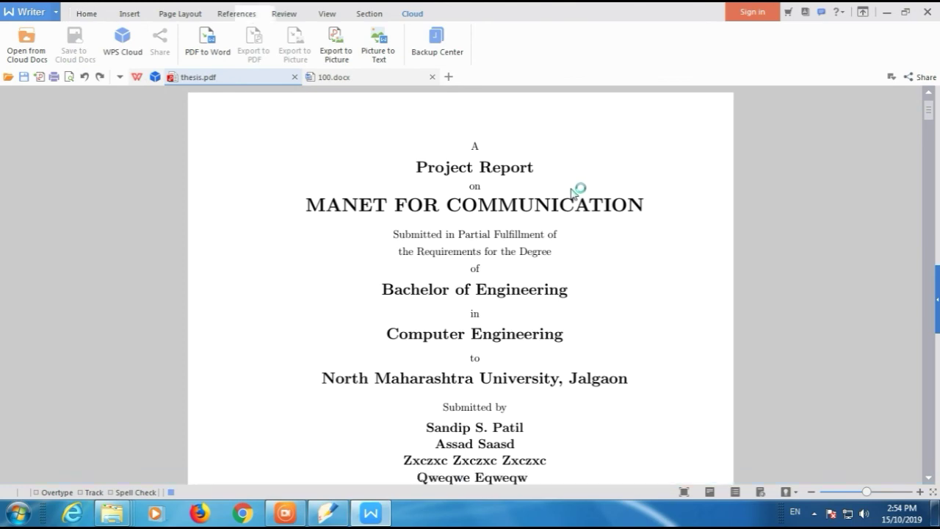
pyautogui.scroll(-5, 584, 184)
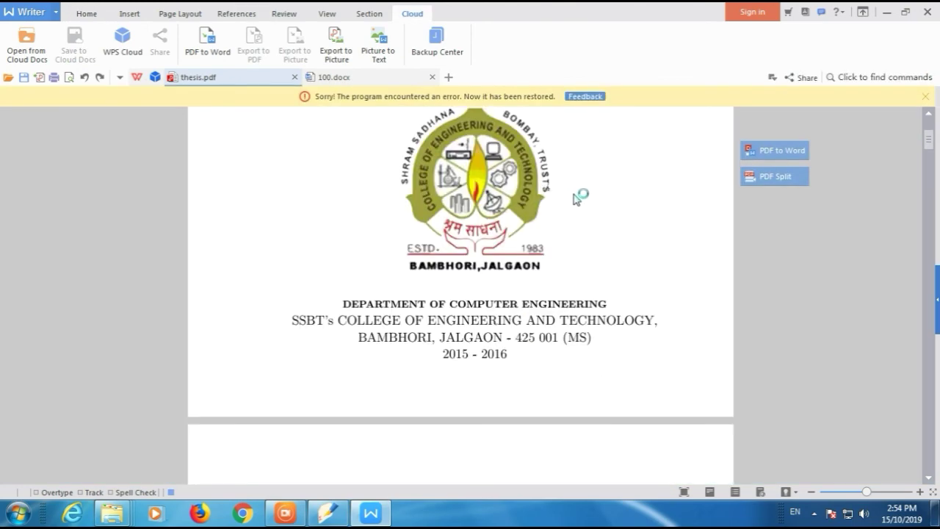
pyautogui.scroll(5, 575, 201)
pyautogui.scroll(-15, 580, 197)
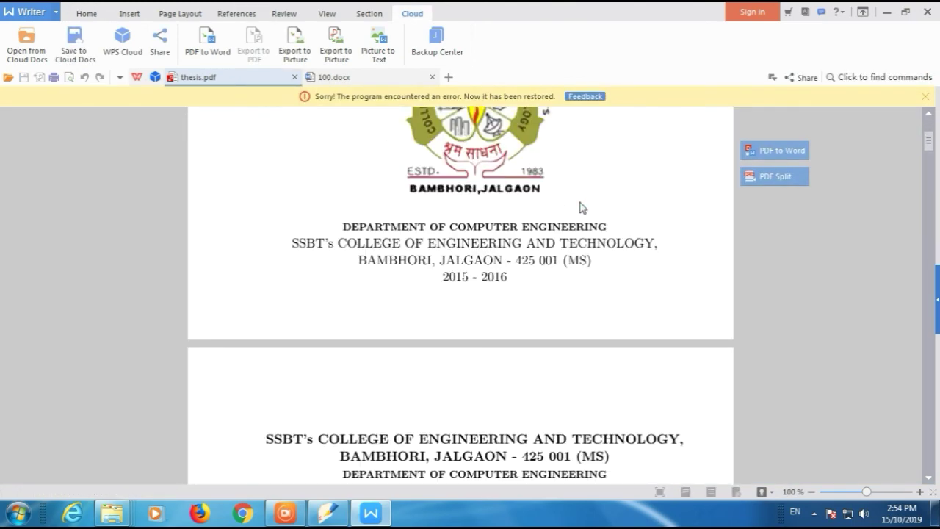